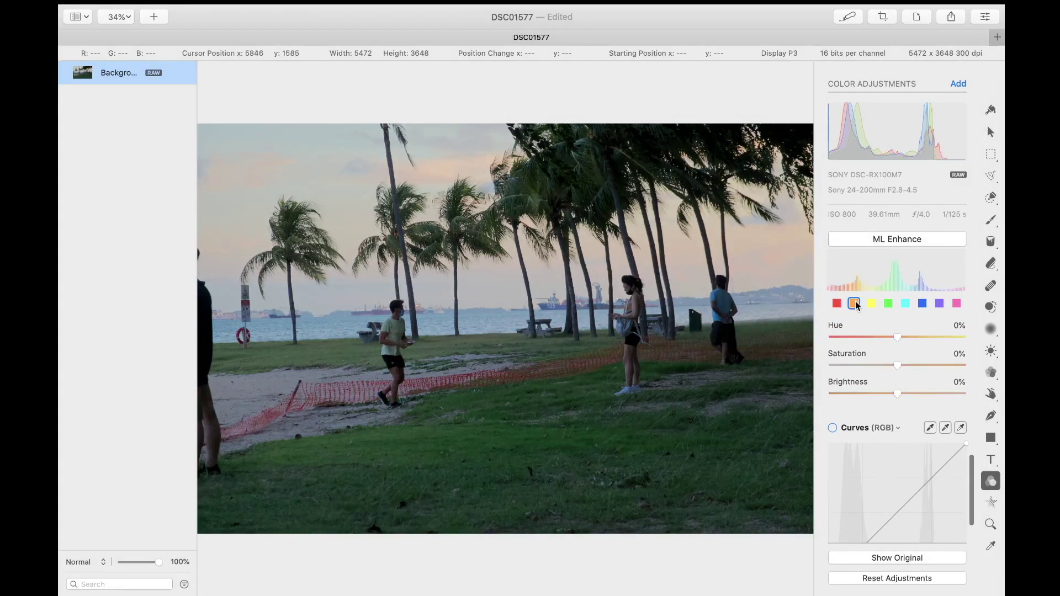
Set the orange range's saturation to 76% in the beach photo DSC01577 and slightly lower its brightness
drag(892, 366, 944, 373)
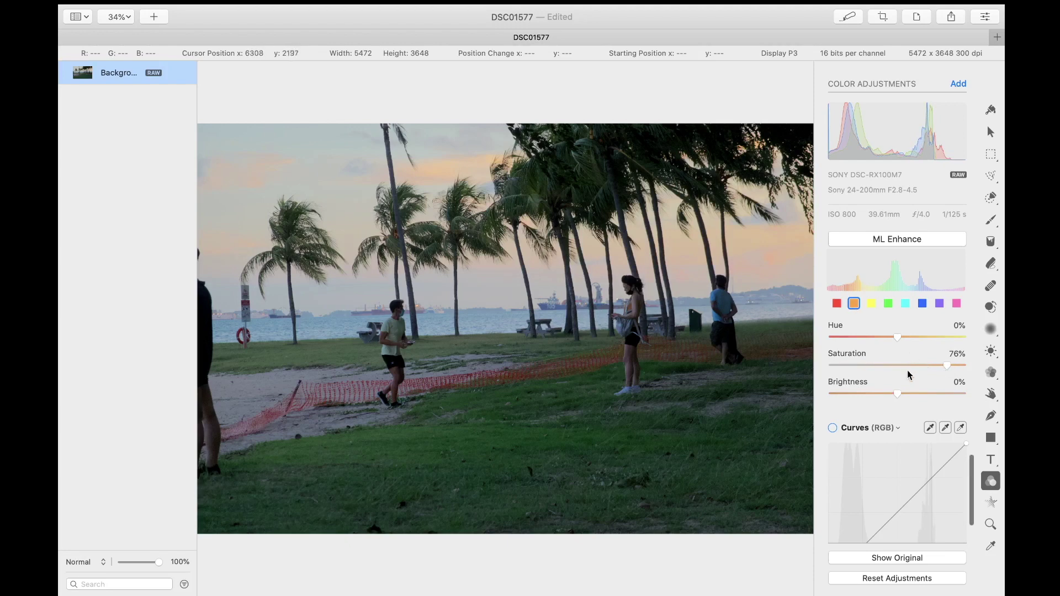
mouse_move(896, 392)
mouse_down()
mouse_move(847, 395)
mouse_move(889, 396)
mouse_up()
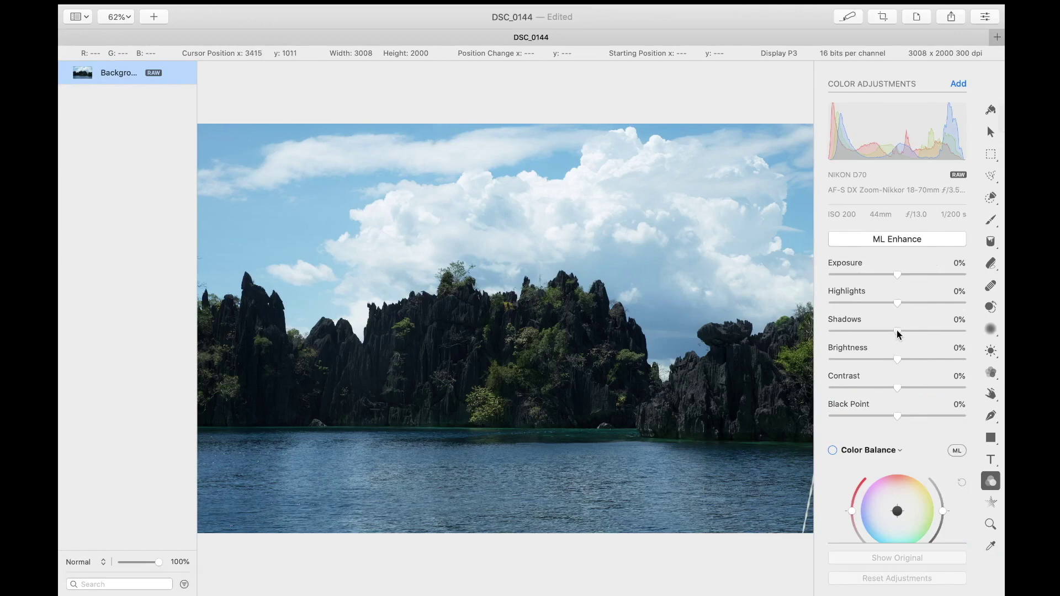
Set the shadows to 100% and adjust the highlights in the island photo DSC_0144, and fully raise the night temple photo's shadows
mouse_move(898, 333)
mouse_down()
mouse_move(999, 340)
mouse_move(894, 332)
mouse_move(995, 338)
mouse_move(896, 338)
mouse_move(993, 335)
mouse_move(905, 345)
mouse_move(894, 343)
mouse_move(1002, 332)
mouse_move(879, 339)
mouse_move(1003, 333)
mouse_move(894, 339)
mouse_move(1003, 333)
mouse_move(901, 331)
mouse_move(988, 324)
mouse_up()
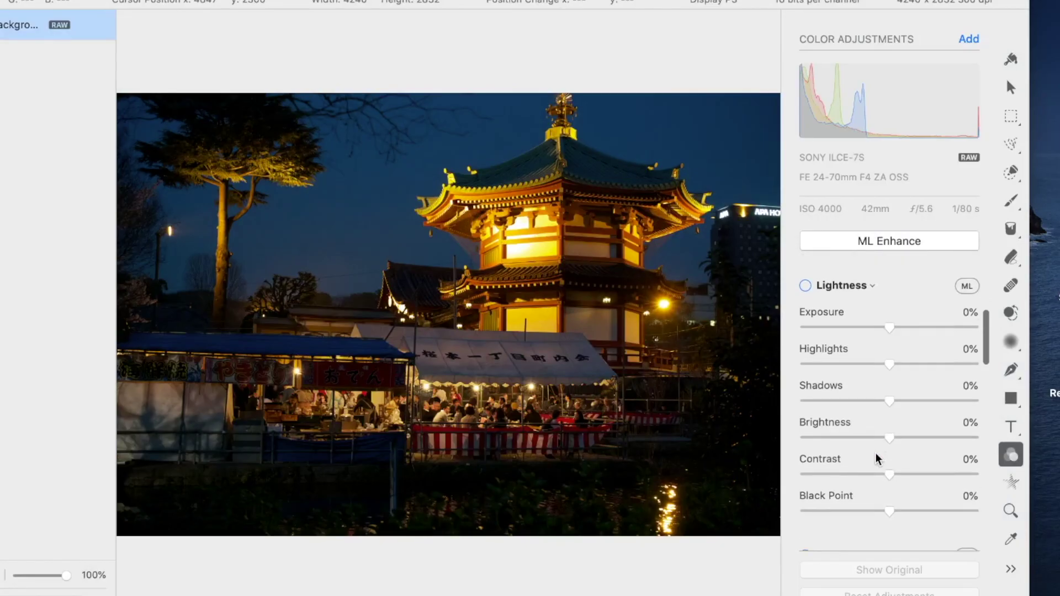
drag(888, 400, 976, 401)
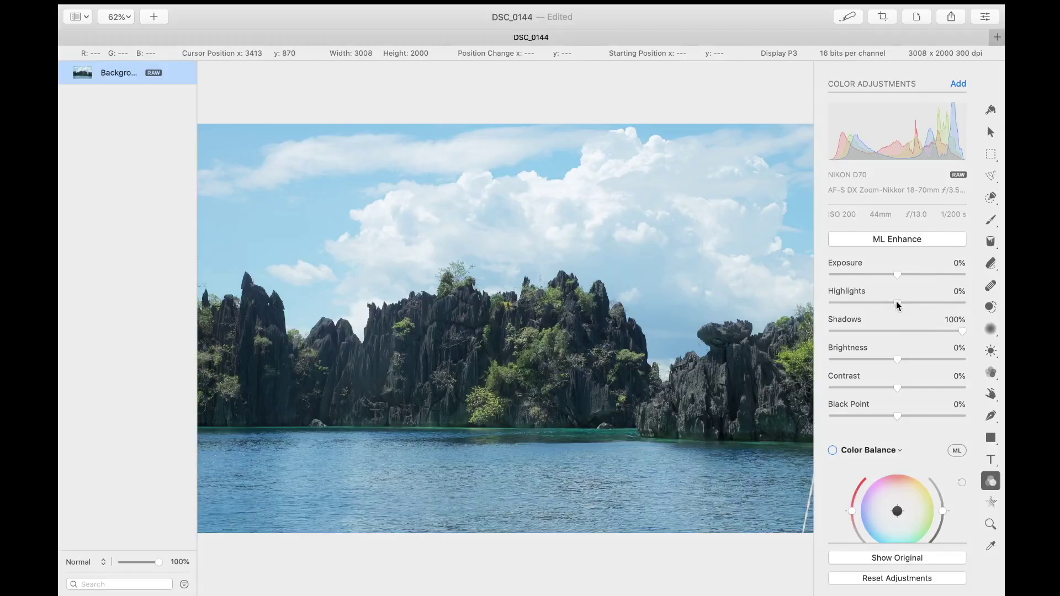
drag(897, 305, 911, 359)
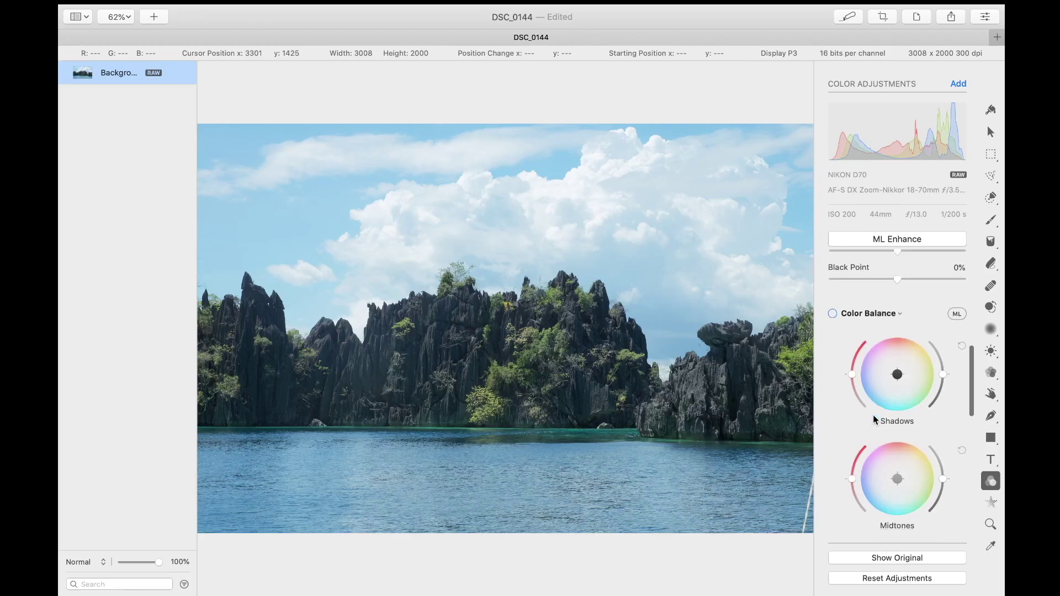
Look through the colour adjustments of the island photo, from lightness to curves, for a clarity control
scroll(873, 416, down, 10)
scroll(873, 419, down, 10)
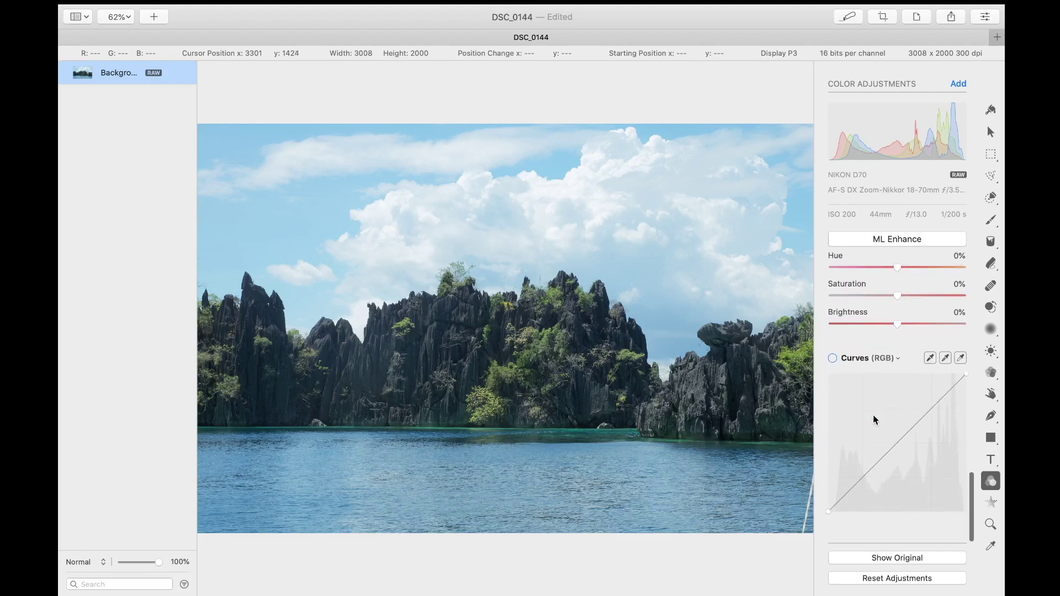
scroll(873, 419, up, 2)
scroll(873, 415, up, 10)
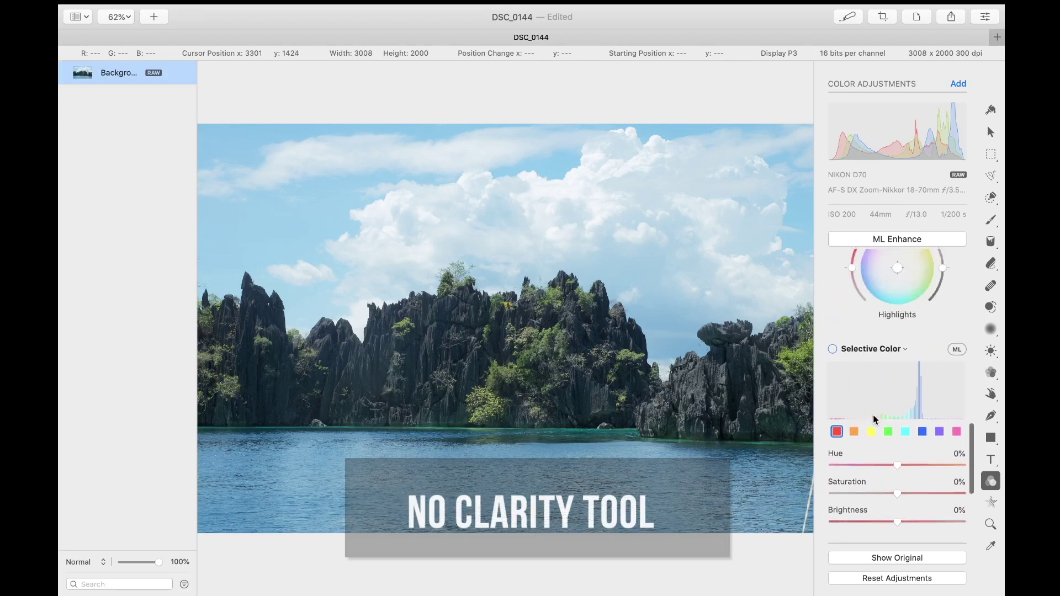
scroll(873, 415, up, 10)
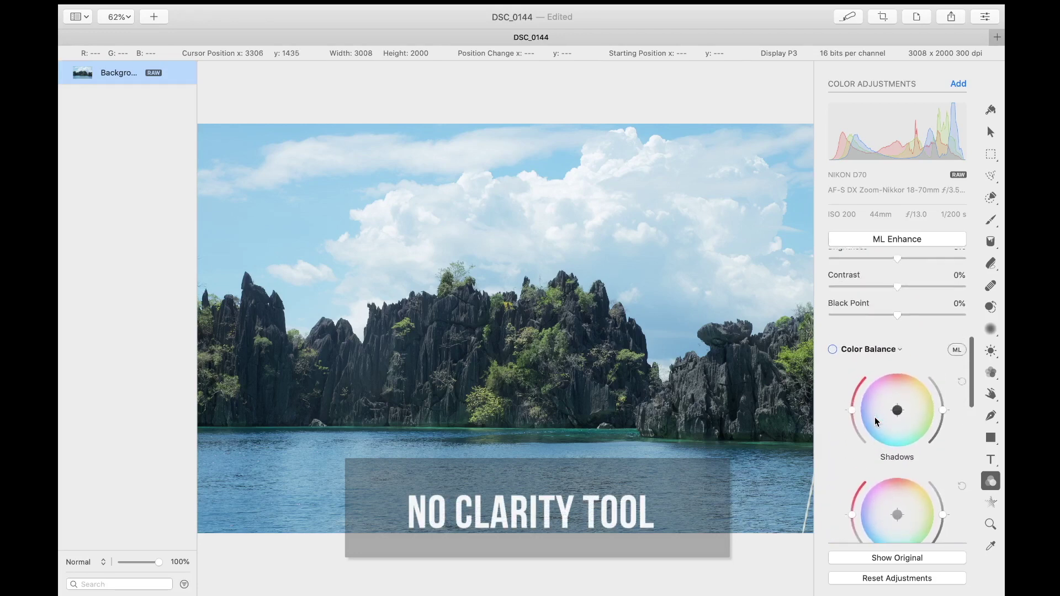
scroll(874, 423, up, 2)
scroll(875, 423, down, 15)
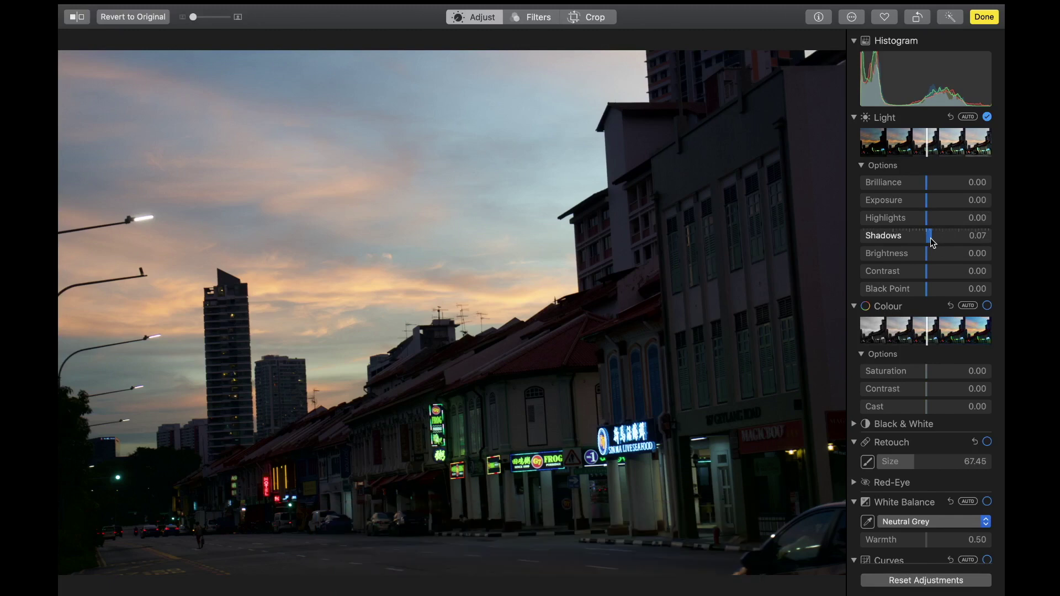
Switch to Photos and, in the dusk street photo, set the shadows to 1.00 and lower the highlights to the minimum
drag(932, 242, 1003, 241)
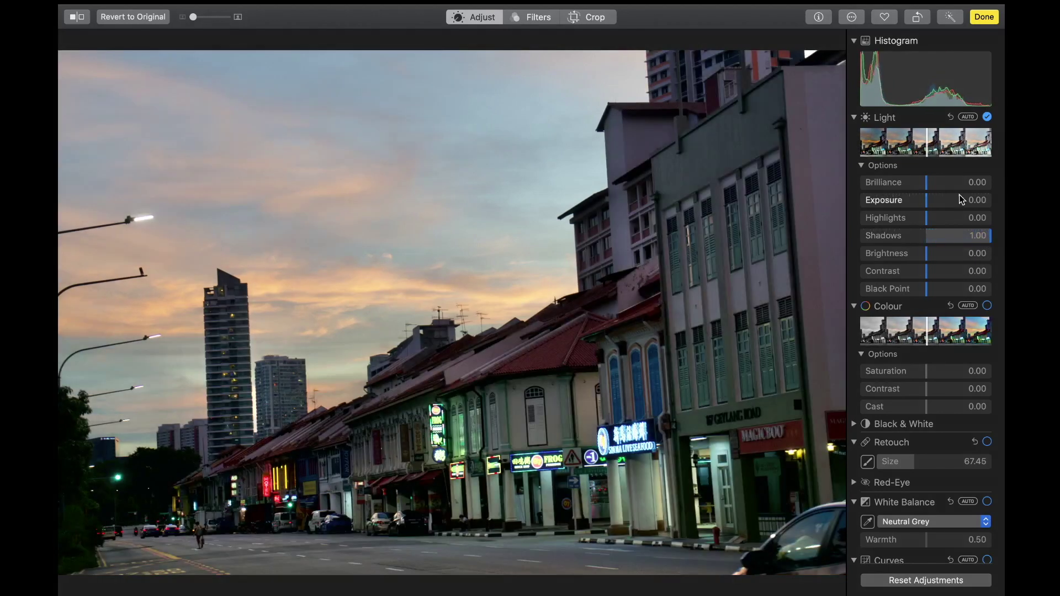
drag(929, 223, 855, 239)
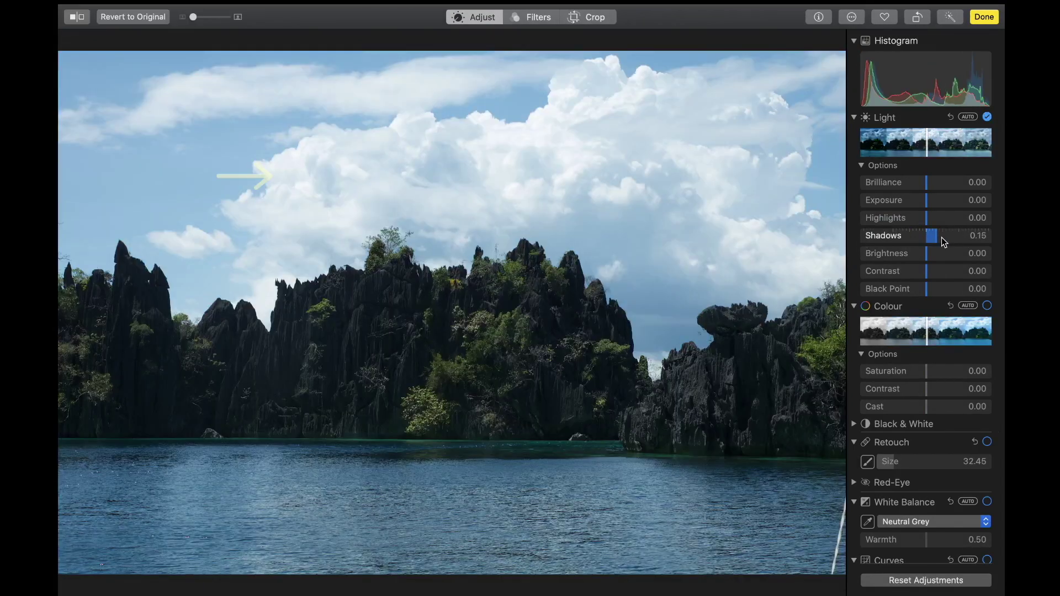
Set the shadows to 1.00 in the island photo and raise the night storefront photo's shadows to the maximum
drag(941, 238, 1002, 268)
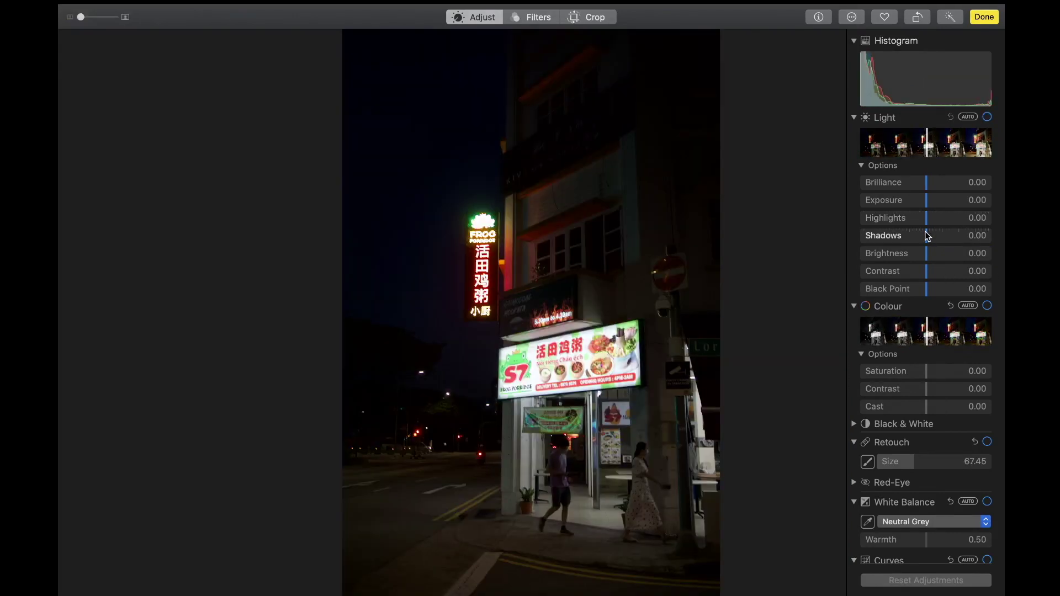
drag(925, 231, 996, 233)
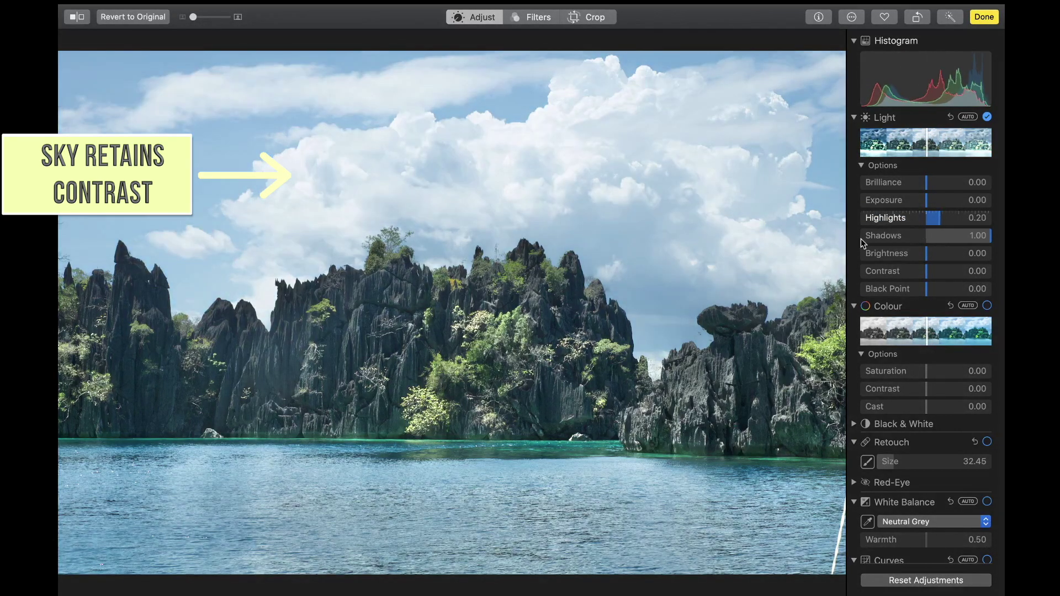
Increase the definition amount of the island photo
scroll(883, 276, down, 10)
drag(864, 282, 941, 279)
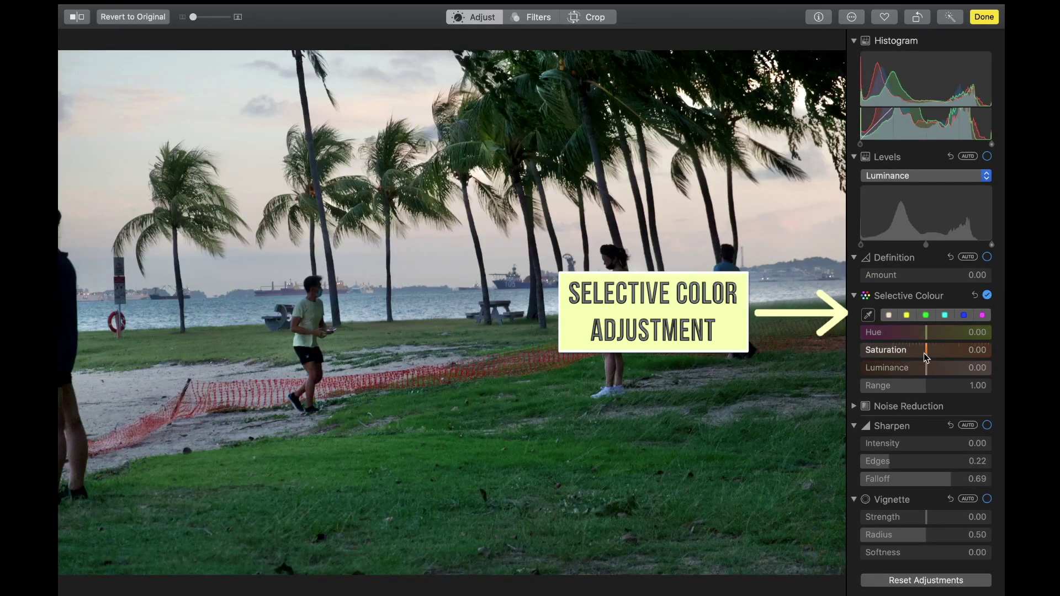
Set the orange saturation to 100.00 in the beach photo's selective colour adjustment and lower the green saturation
drag(926, 352, 1003, 348)
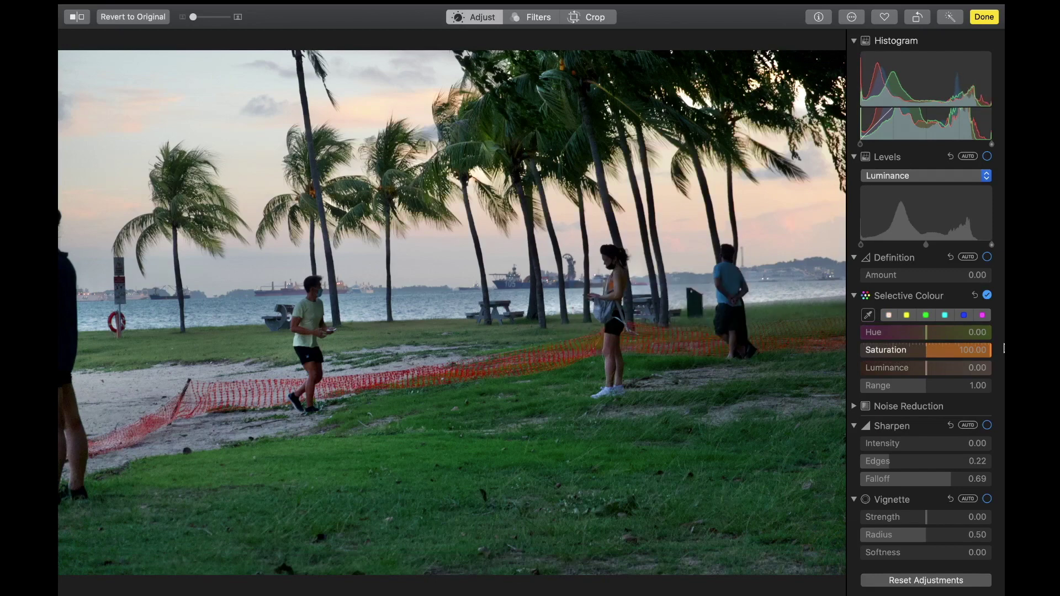
click(926, 314)
drag(927, 353, 882, 352)
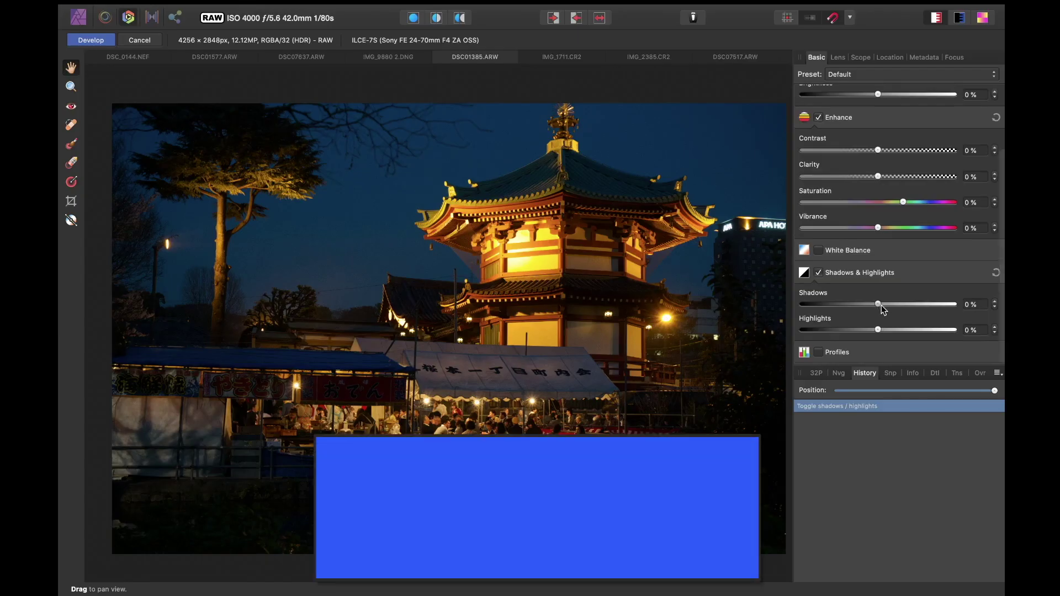
Switch to Affinity Photo and, in the night temple photo DSC01385.ARW, set the shadows to 69% and raise the contrast
drag(878, 304, 931, 308)
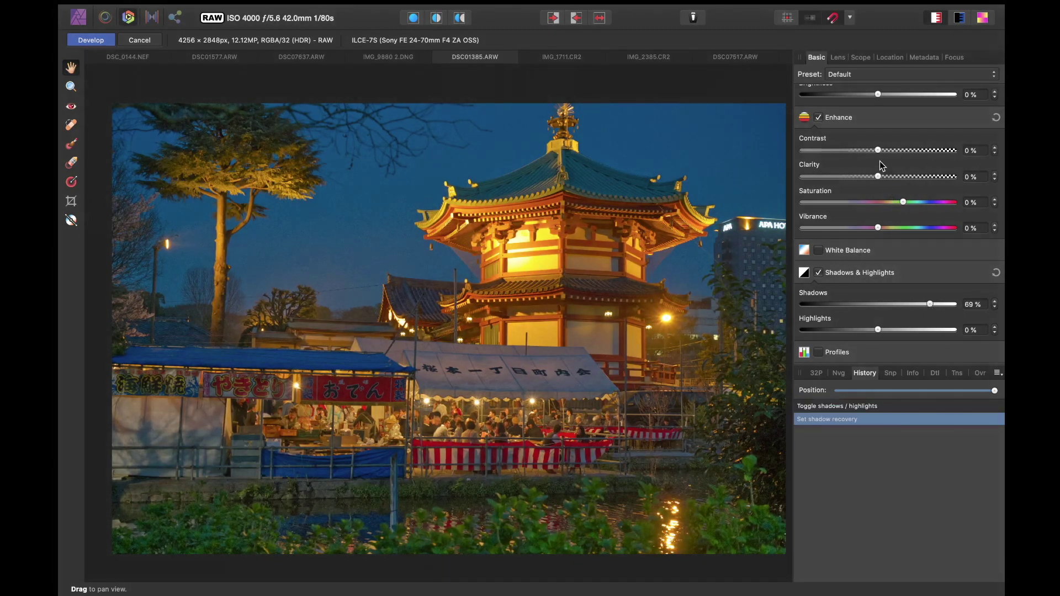
drag(878, 150, 900, 151)
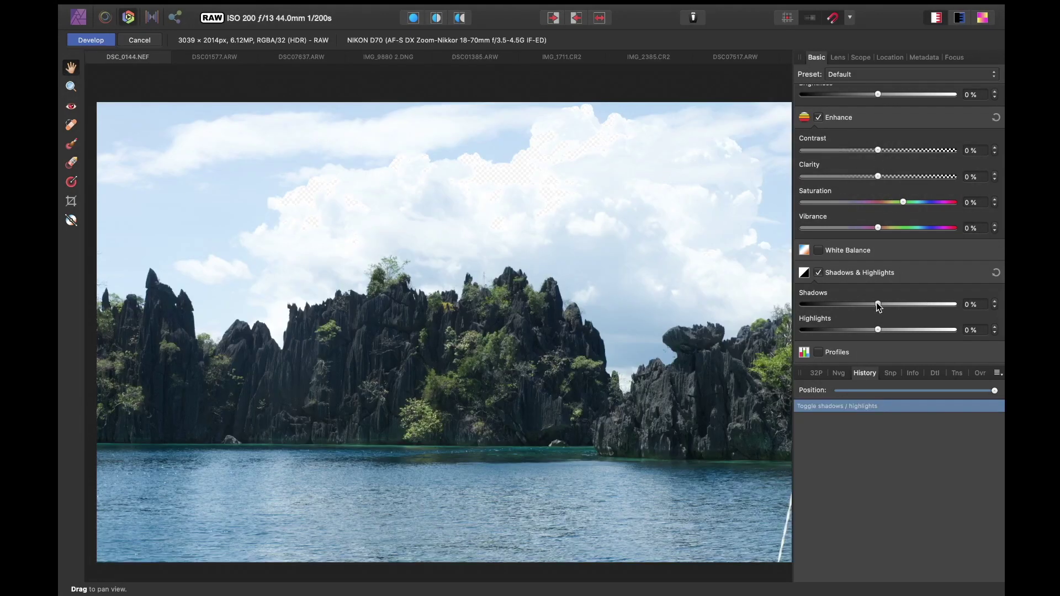
Set shadows to 94%, contrast to 17%, highlights to -100% and clarity to 25% in the island photo DSC_0144.NEF
drag(877, 304, 972, 293)
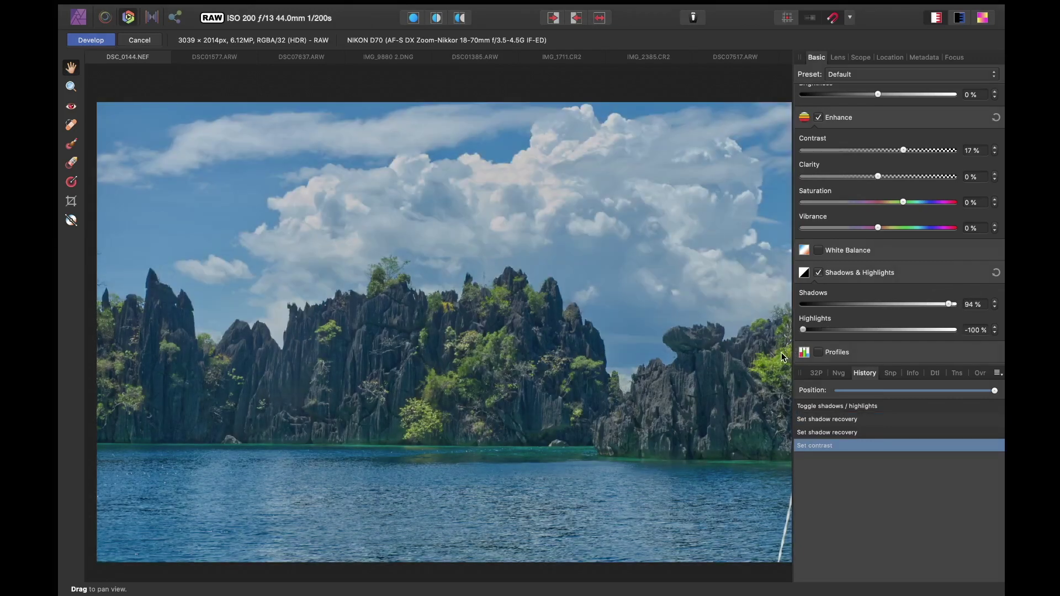
drag(782, 357, 781, 351)
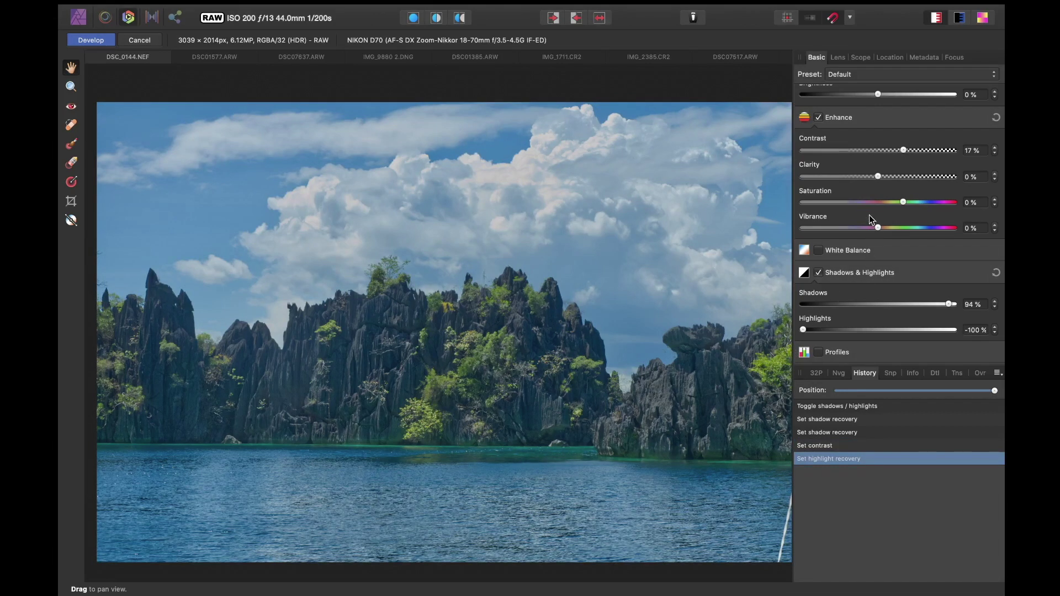
mouse_move(878, 177)
mouse_down()
mouse_move(903, 178)
mouse_move(873, 178)
mouse_move(896, 181)
mouse_move(871, 190)
mouse_move(906, 188)
mouse_move(860, 196)
mouse_move(893, 190)
mouse_up()
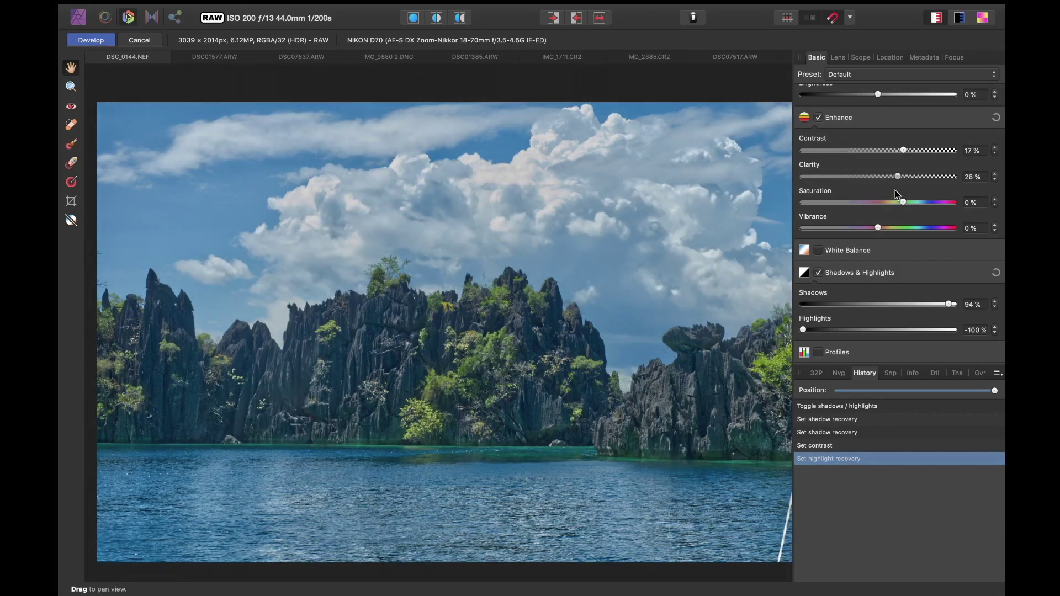
drag(895, 190, 895, 191)
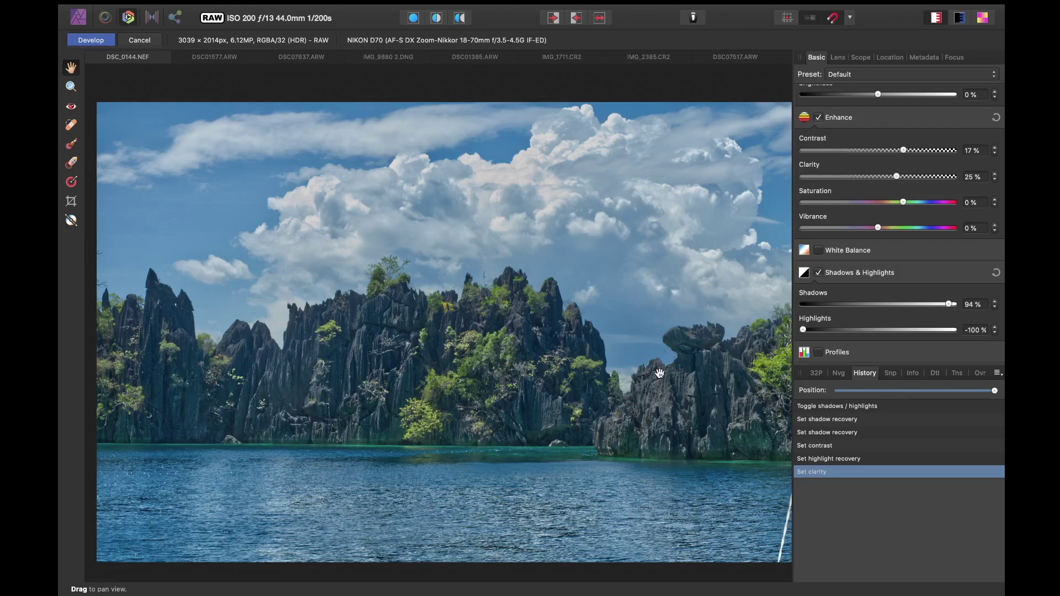
Compare the island photo with its earliest history state, restore the edits, and slightly raise the brightness
click(828, 405)
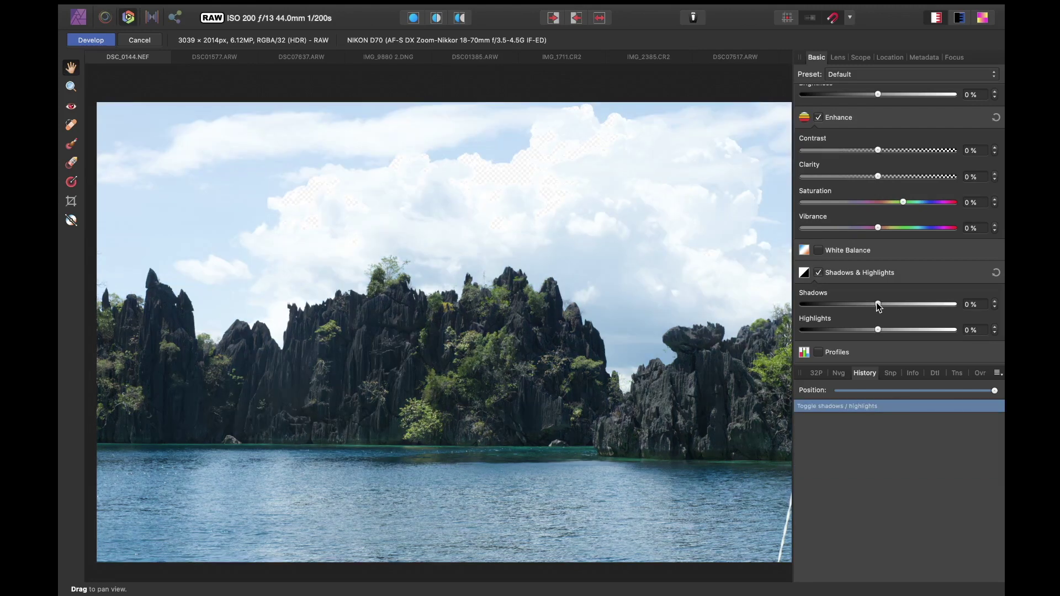
drag(878, 307, 962, 294)
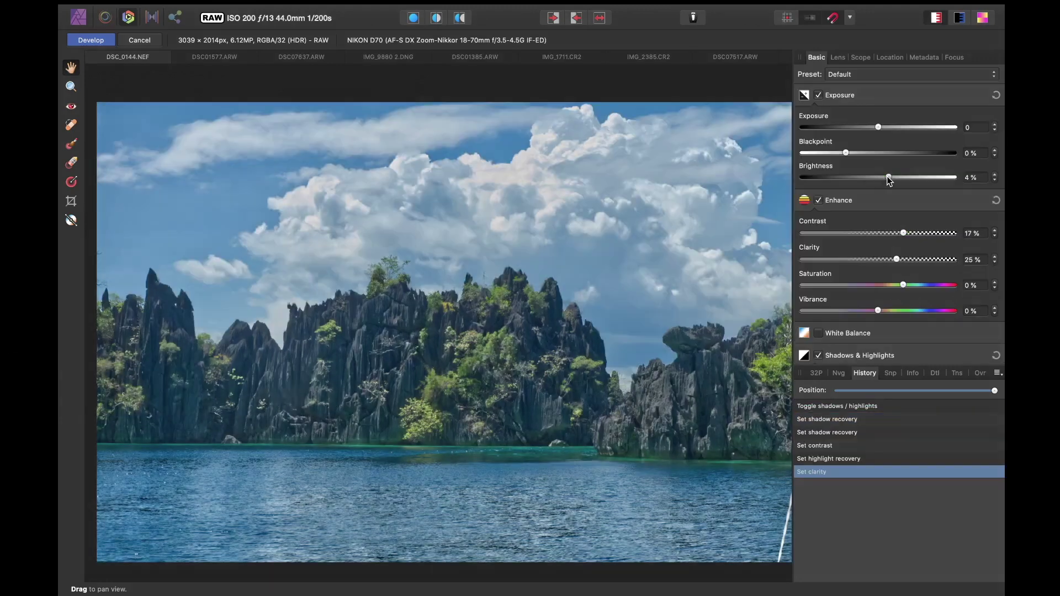
mouse_move(887, 177)
mouse_down()
mouse_move(907, 177)
mouse_move(881, 191)
mouse_up()
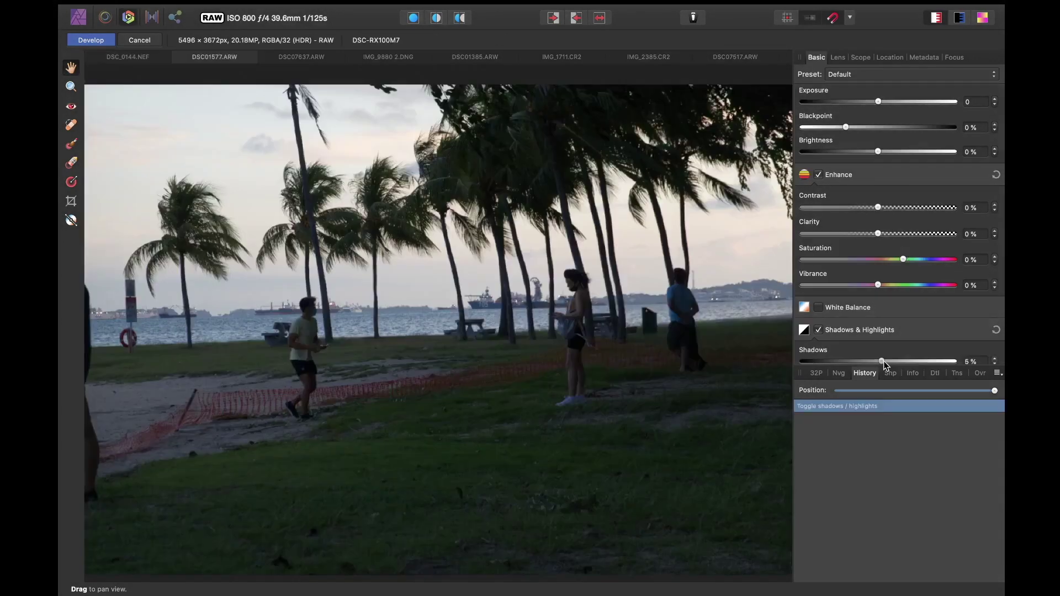
Set shadows to 70%, contrast to 7%, highlights to -60% and clarity to 29% in the beach photo DSC01577.ARW
drag(877, 360, 933, 366)
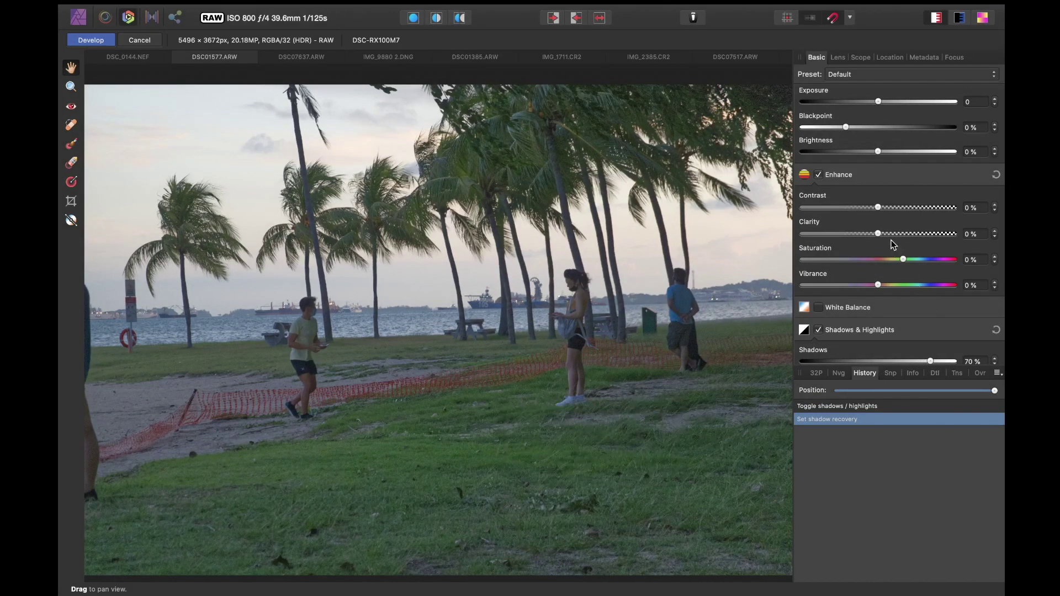
mouse_move(878, 208)
mouse_down()
mouse_move(895, 209)
mouse_move(888, 215)
mouse_up()
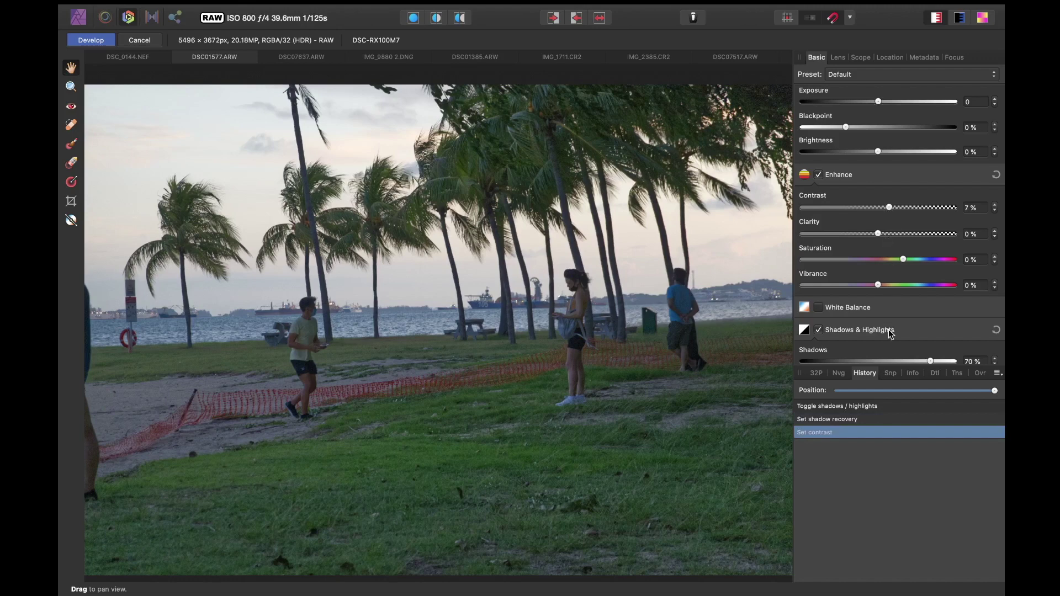
scroll(890, 334, down, 3)
drag(877, 334, 834, 345)
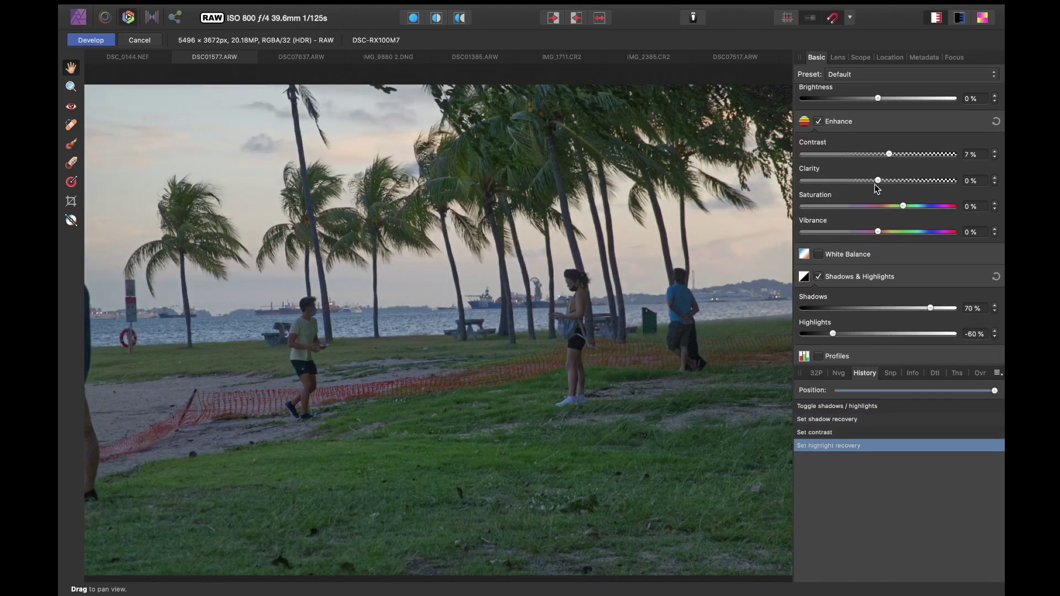
drag(874, 183, 899, 191)
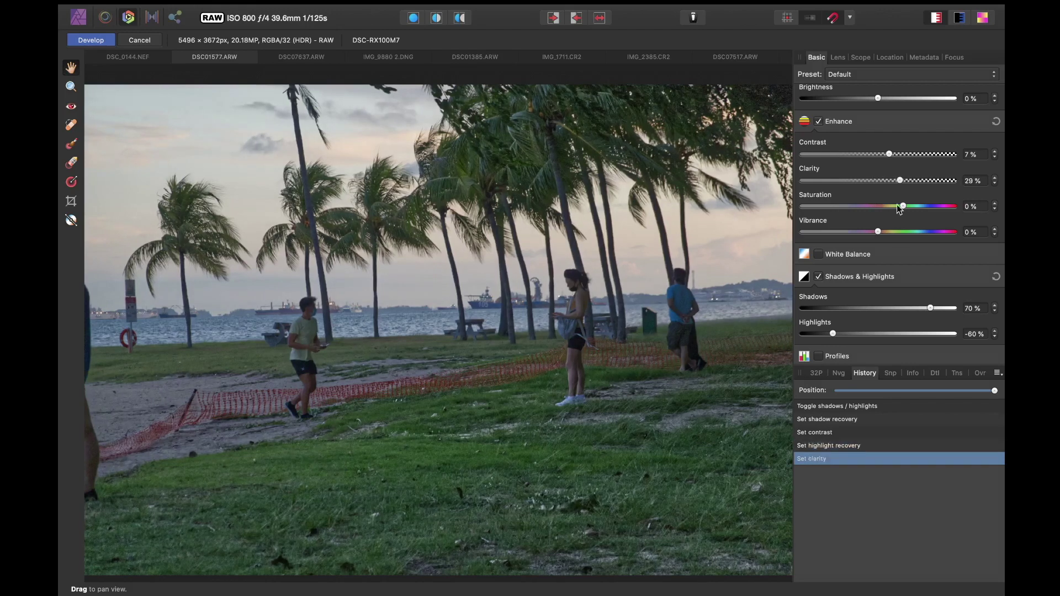
Raise the beach photo's shadows slightly further
scroll(890, 267, down, 1)
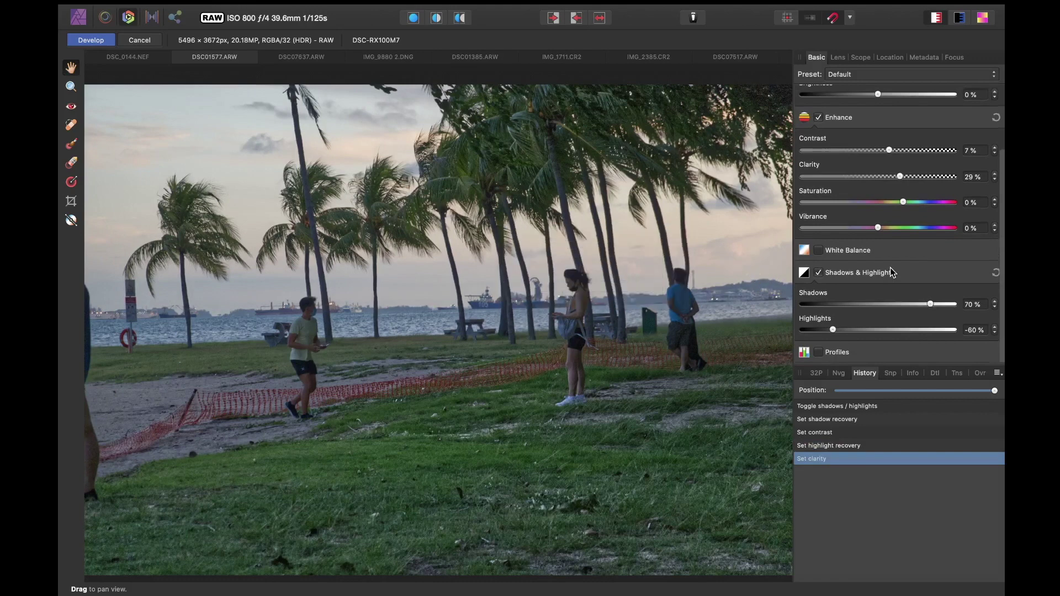
drag(930, 304, 936, 304)
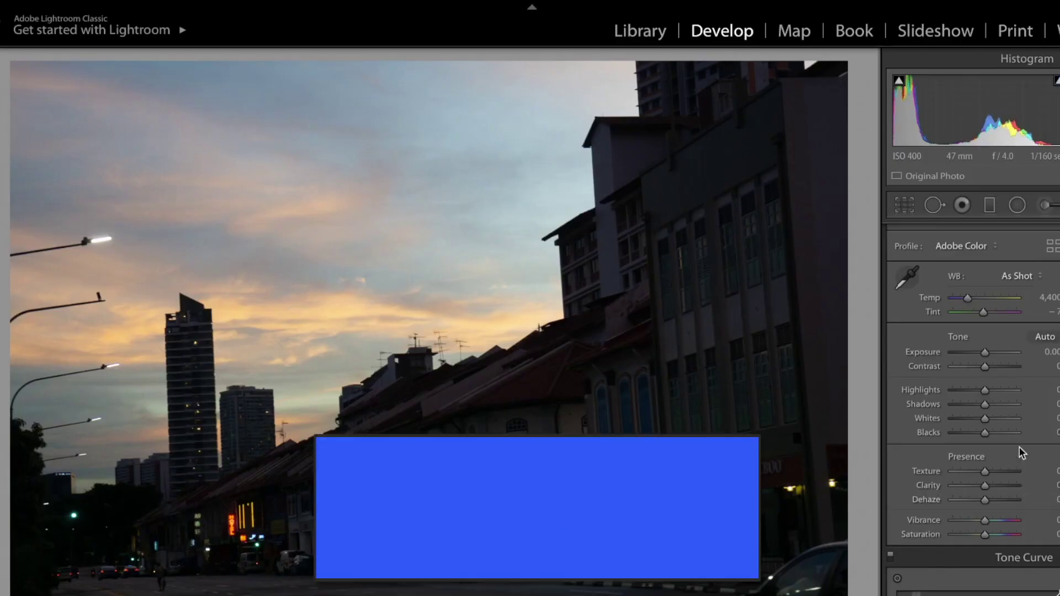
Switch to Lightroom Classic and, in the dusk street photo, set the shadows to +100 and lower the highlights
drag(985, 405, 1027, 429)
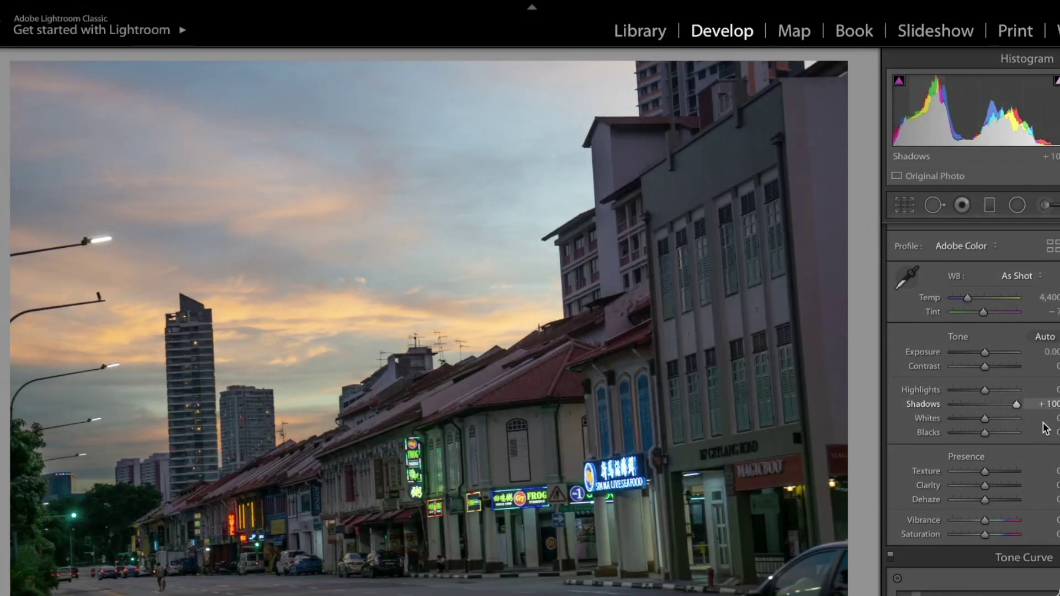
mouse_move(1045, 427)
mouse_down()
mouse_move(989, 429)
mouse_move(1028, 419)
mouse_up()
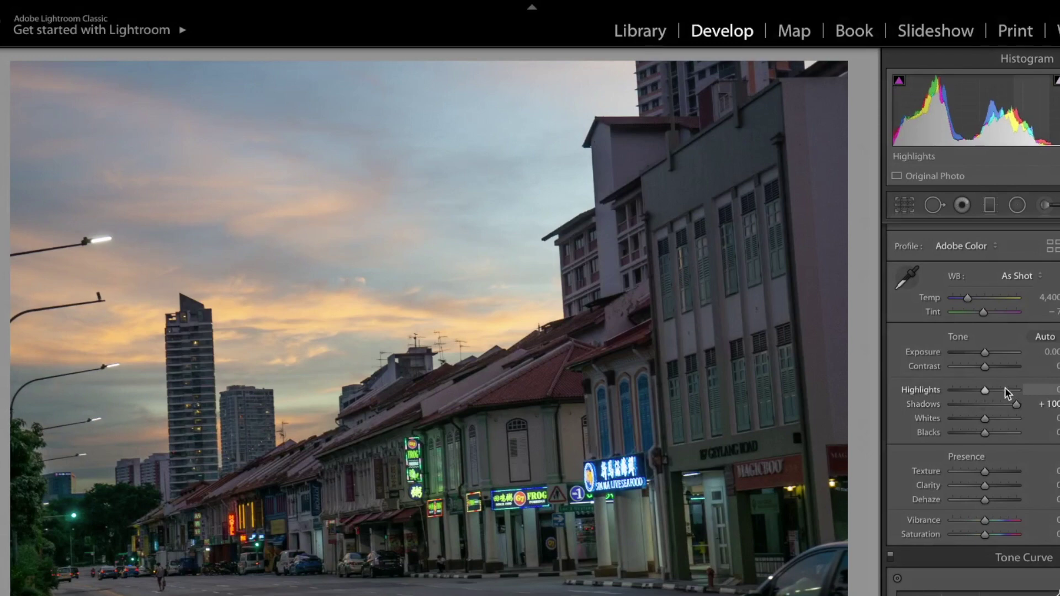
drag(984, 391, 944, 411)
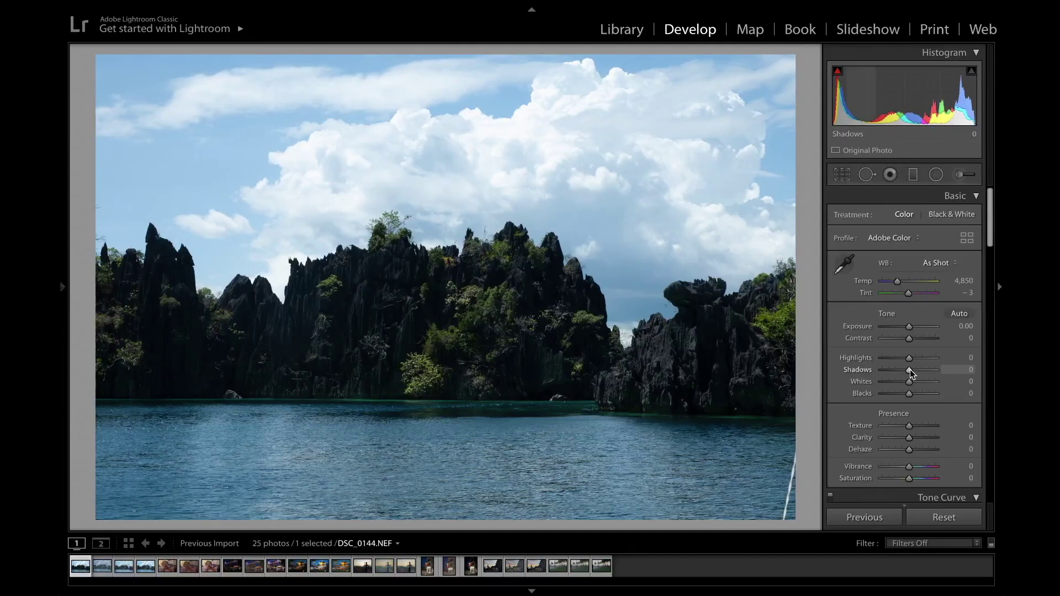
Raise the shadows of the island photo DSC_0144.NEF to the maximum
drag(908, 369, 954, 372)
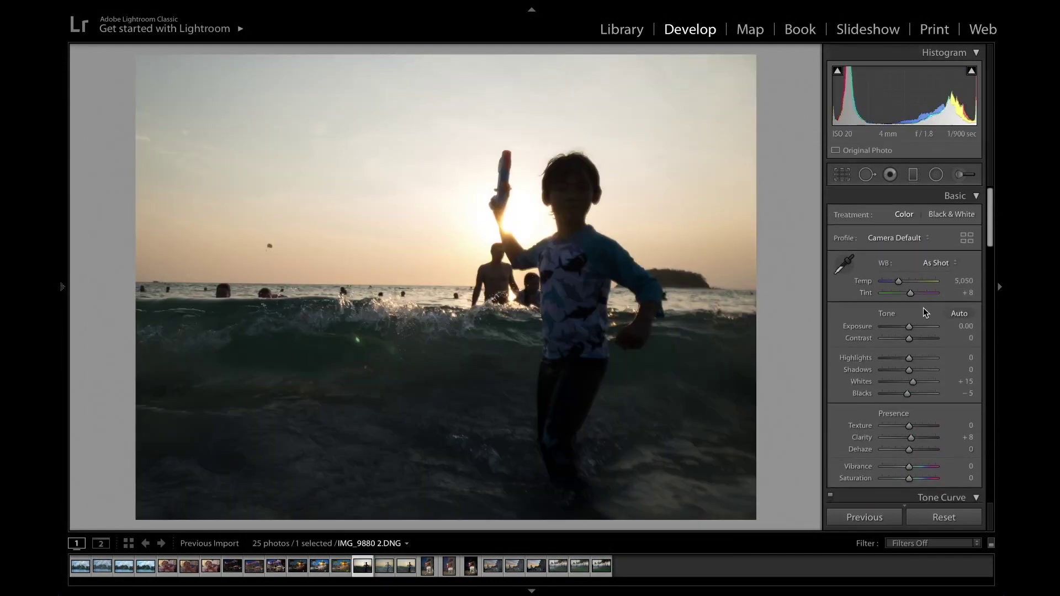
Set the shadows to +100 in the sunset photo IMG_9880 2.DNG and the highlights to -100 in the island photo DSC_0144.NEF
drag(910, 373, 973, 371)
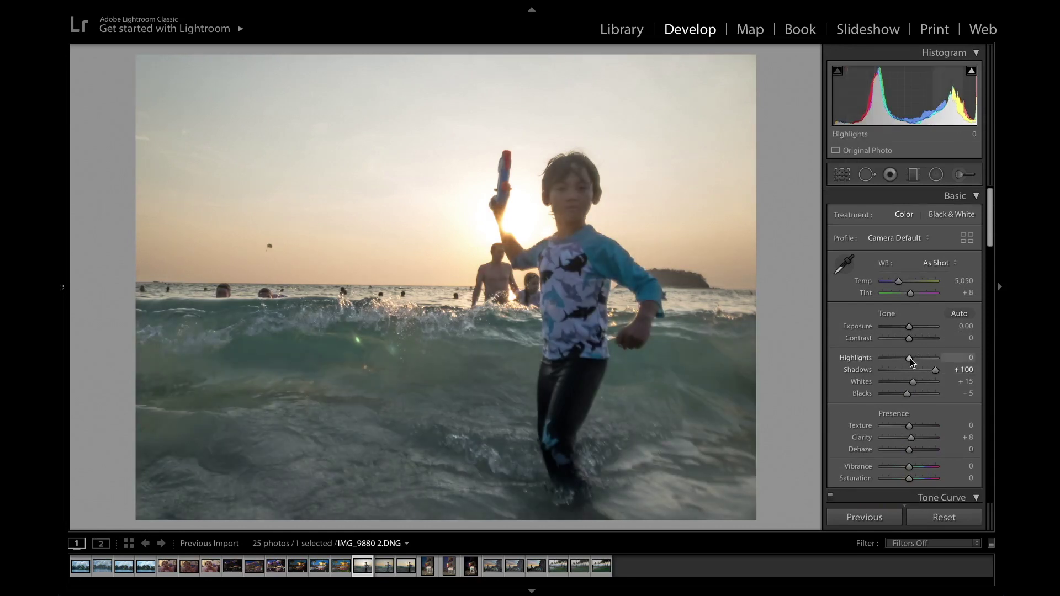
mouse_move(910, 359)
mouse_down()
mouse_move(854, 373)
mouse_move(915, 371)
mouse_up()
drag(916, 371, 837, 380)
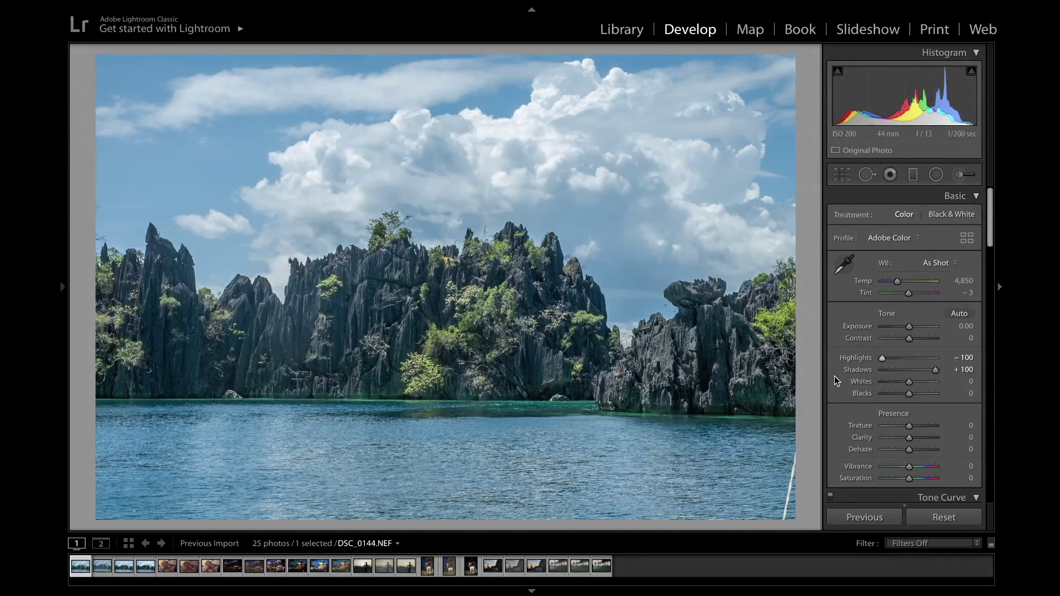
Set the orange saturation to +100 in the sunset photo IMG_9880 2.DNG and inspect the boy close up
scroll(836, 381, down, 1)
drag(922, 423, 899, 437)
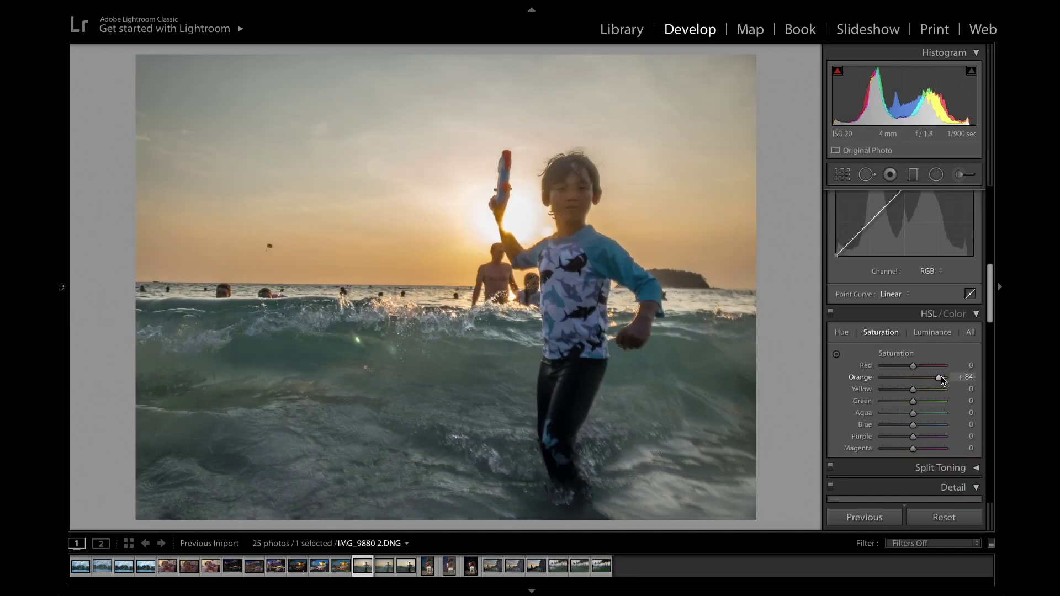
mouse_move(936, 379)
mouse_down()
mouse_move(947, 380)
mouse_move(920, 381)
mouse_move(949, 380)
mouse_up()
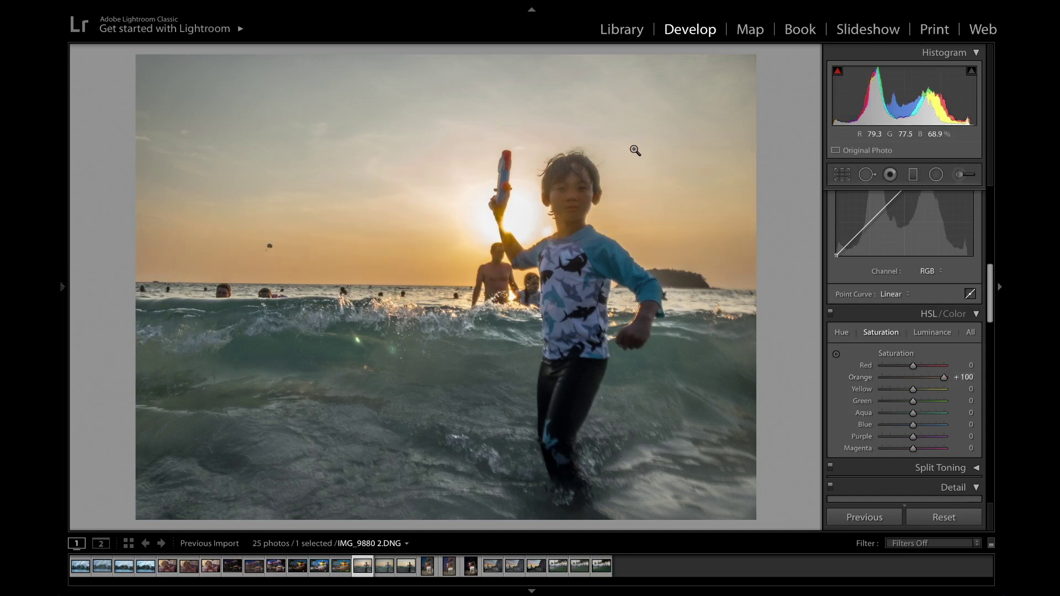
click(613, 178)
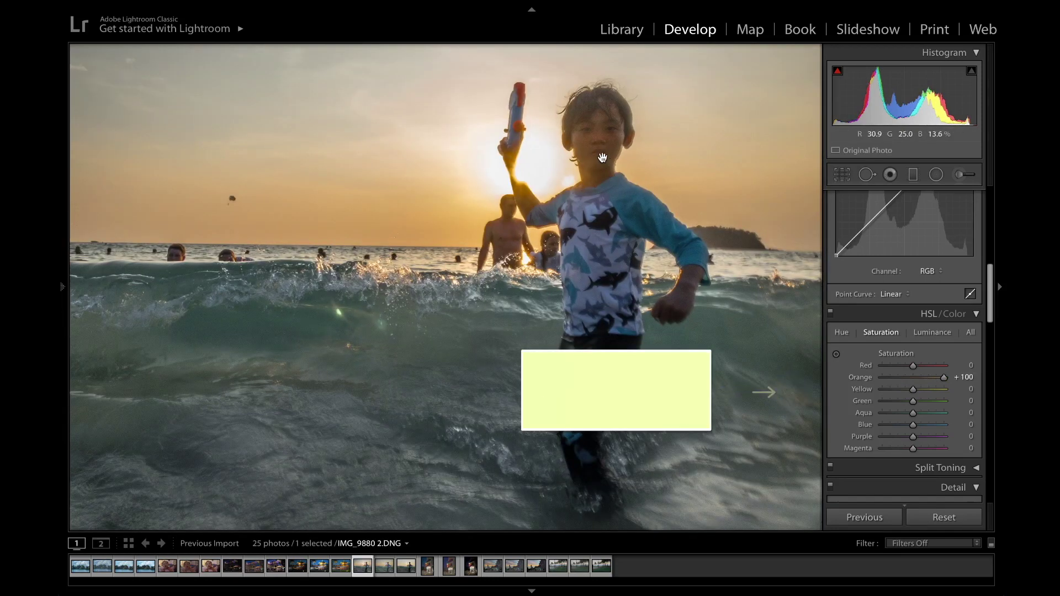
click(602, 158)
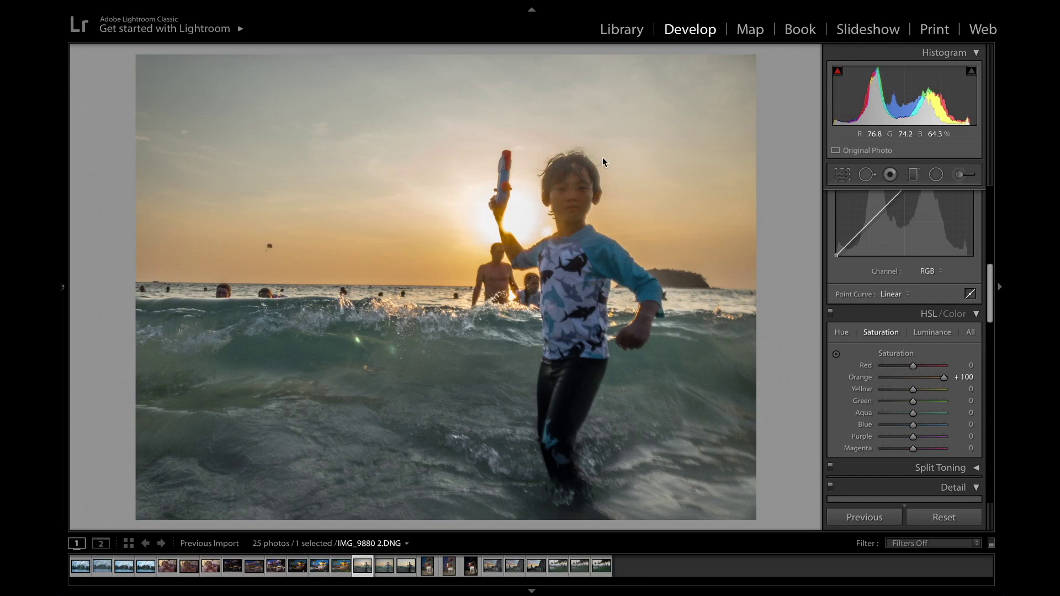
Go back to the night temple photo DSC01385.ARW and raise its shadows
key(Left)
key(Left)
key(Left)
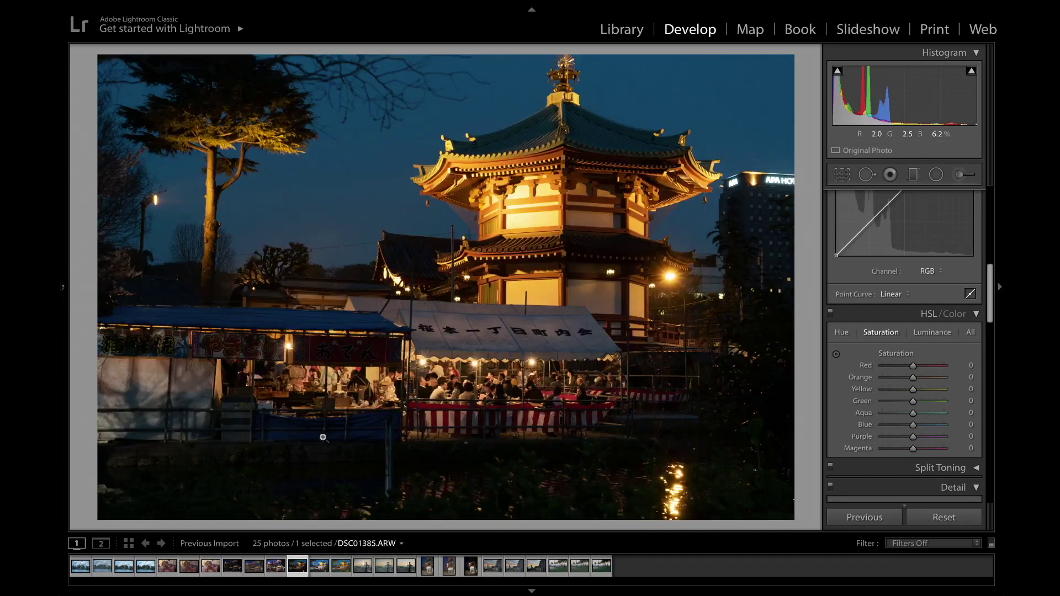
scroll(839, 346, up, 5)
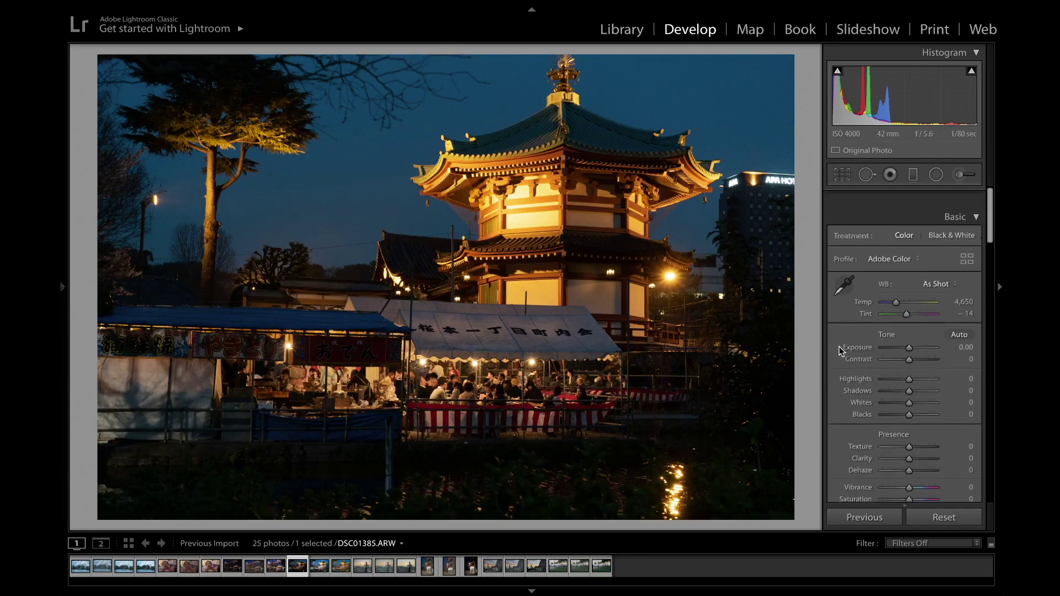
scroll(870, 386, down, 1)
drag(910, 372, 933, 371)
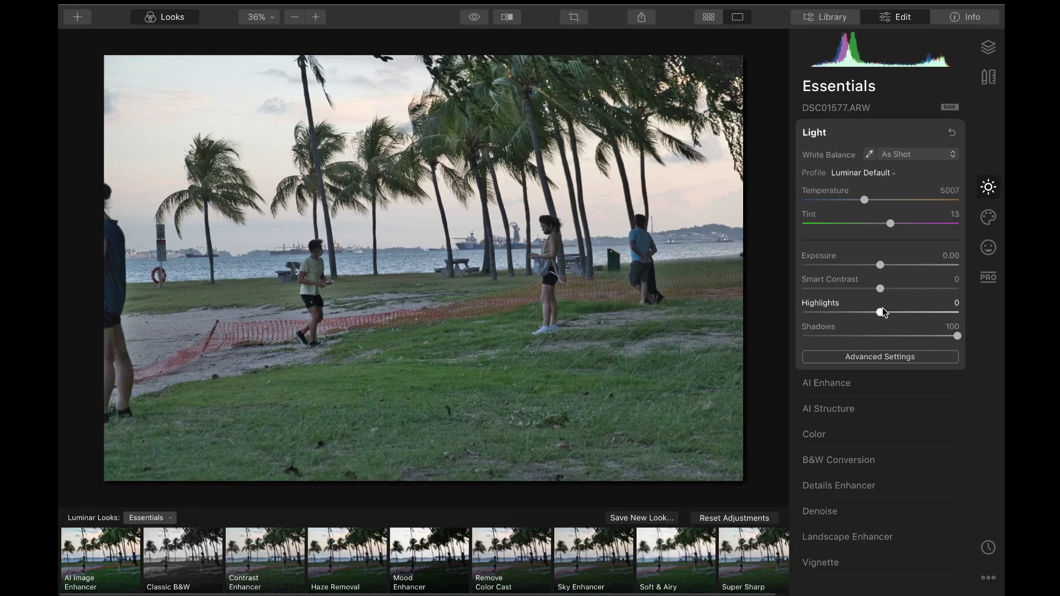
Switch to Luminar and lower the highlights of the beach photo DSC01577.ARW to the minimum
drag(881, 312, 786, 347)
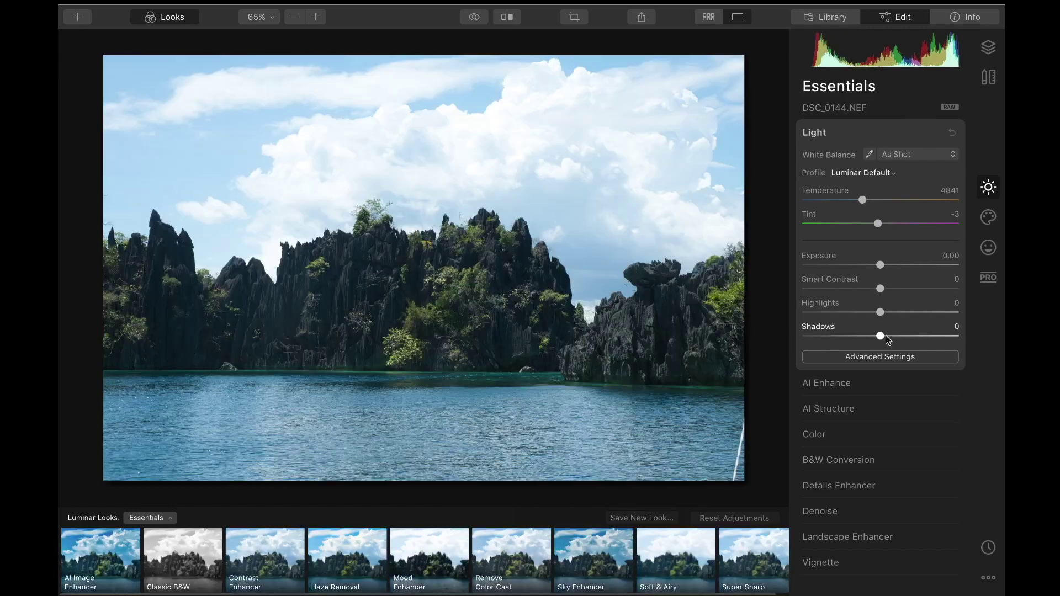
Set the shadows to 100 and lower the highlights in the island photo DSC_0144.NEF
drag(882, 335, 984, 350)
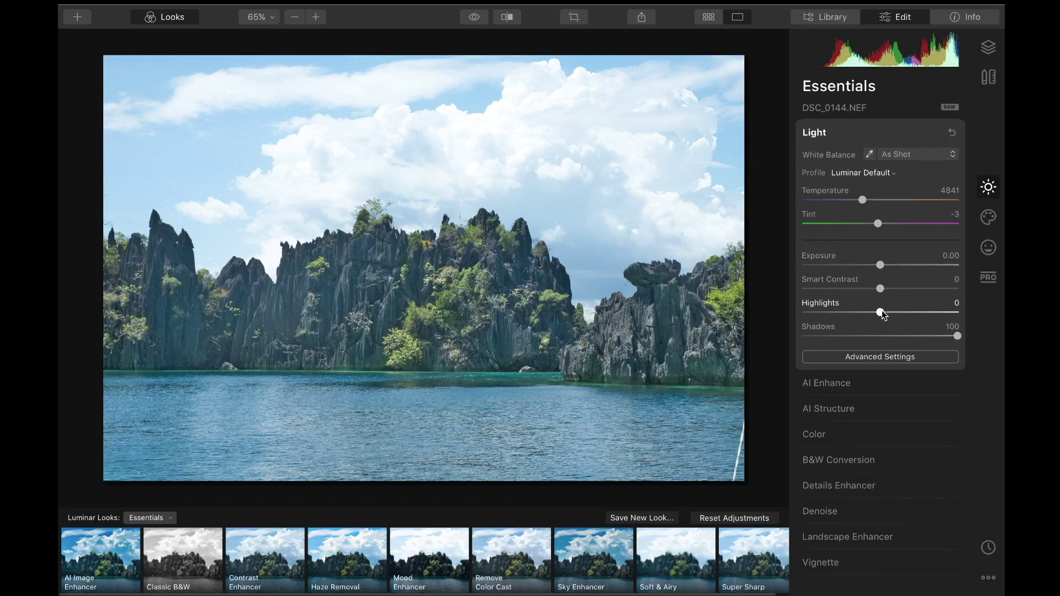
drag(879, 312, 801, 326)
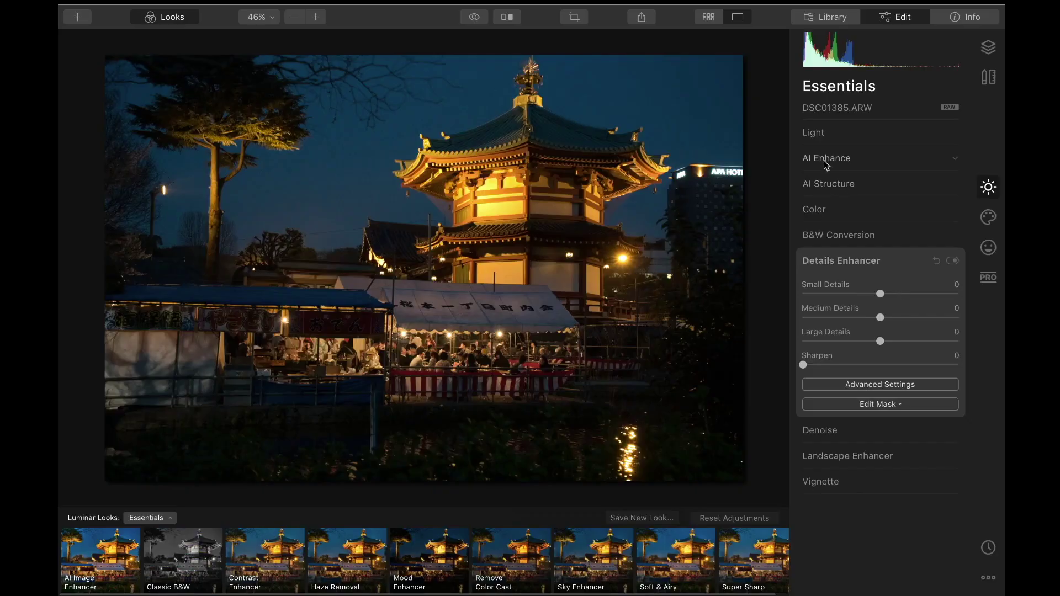
Raise AI Accent to the maximum in the night temple photo DSC01385.ARW
click(823, 160)
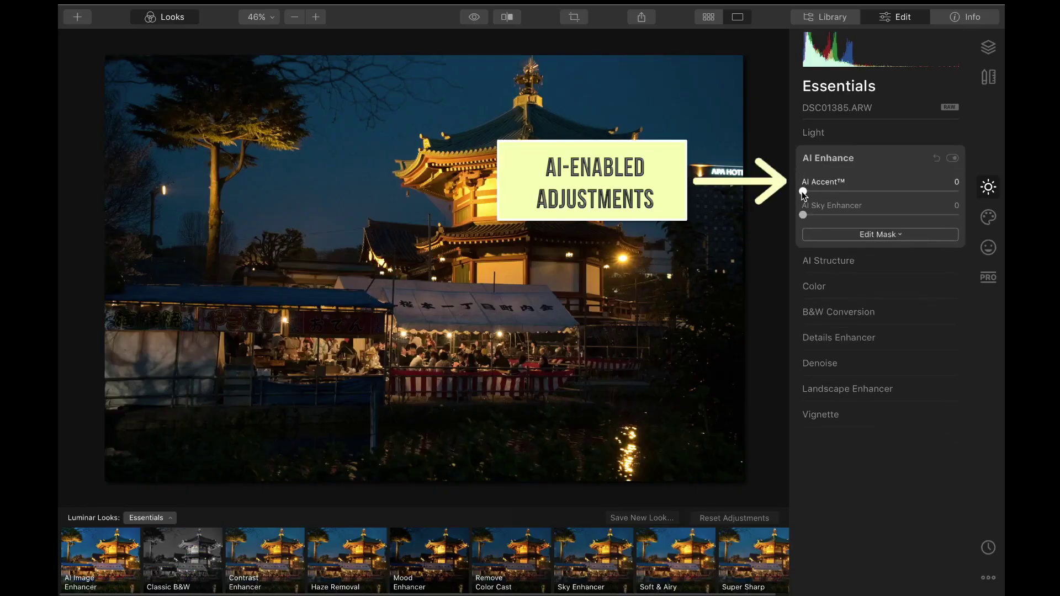
drag(803, 192, 960, 232)
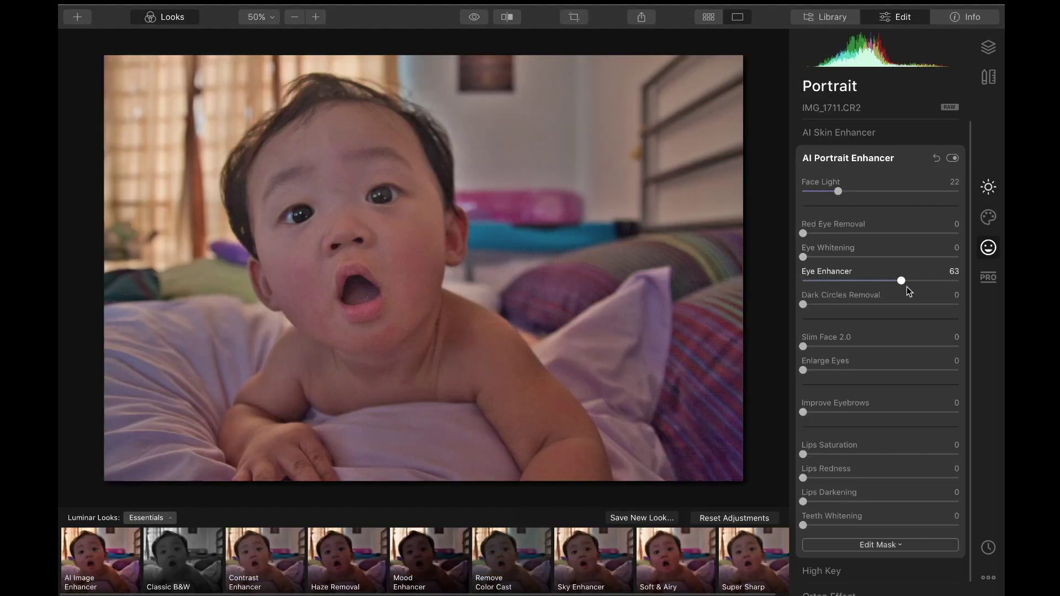
Reset the AI Portrait Enhancer settings of the baby portrait IMG_1711.CR2 and raise Face Light
mouse_move(906, 287)
mouse_down()
mouse_move(807, 285)
mouse_move(899, 285)
mouse_up()
click(936, 158)
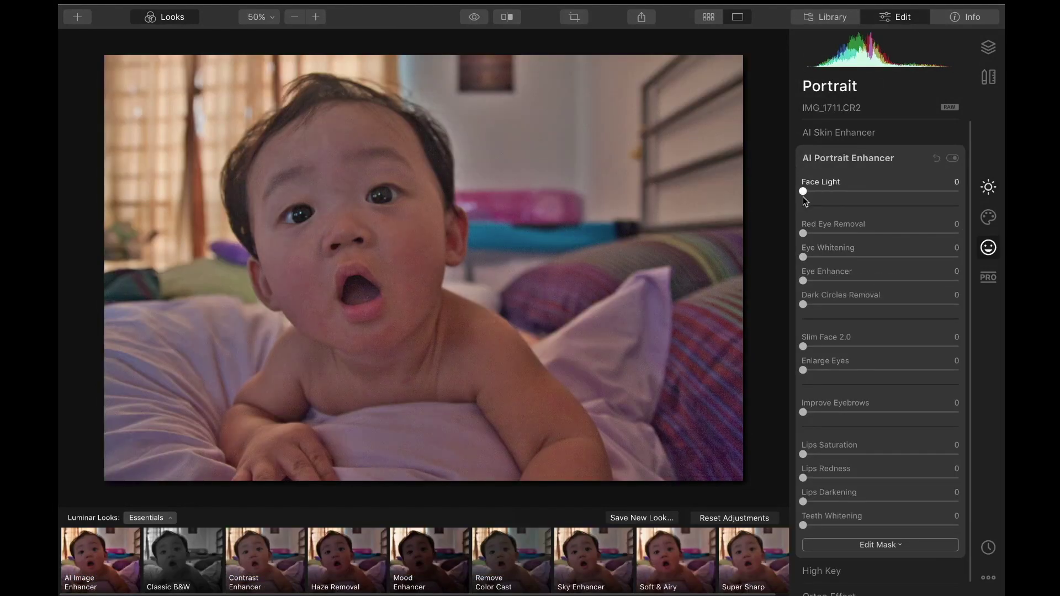
drag(803, 194, 899, 213)
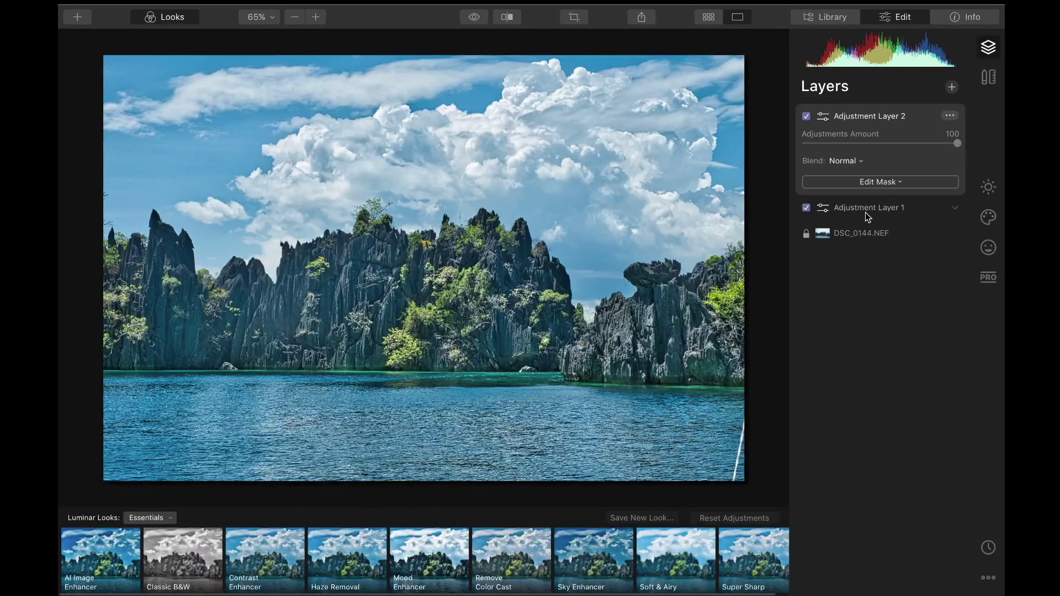
Add a third adjustment layer to the island photo DSC_0144.NEF and select the two existing adjustment layers below it in turn
click(867, 215)
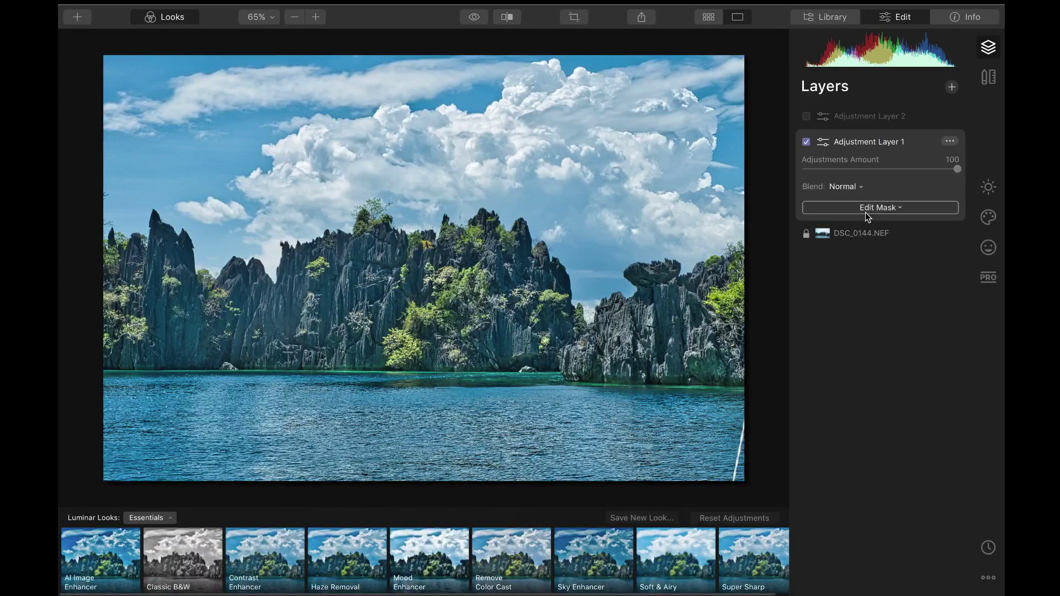
click(843, 118)
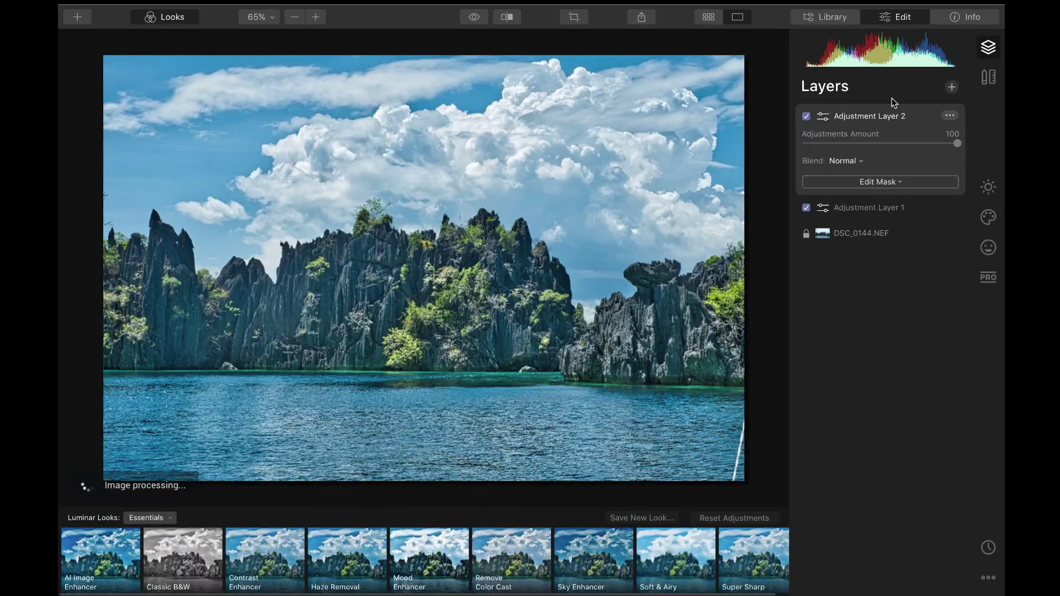
click(951, 88)
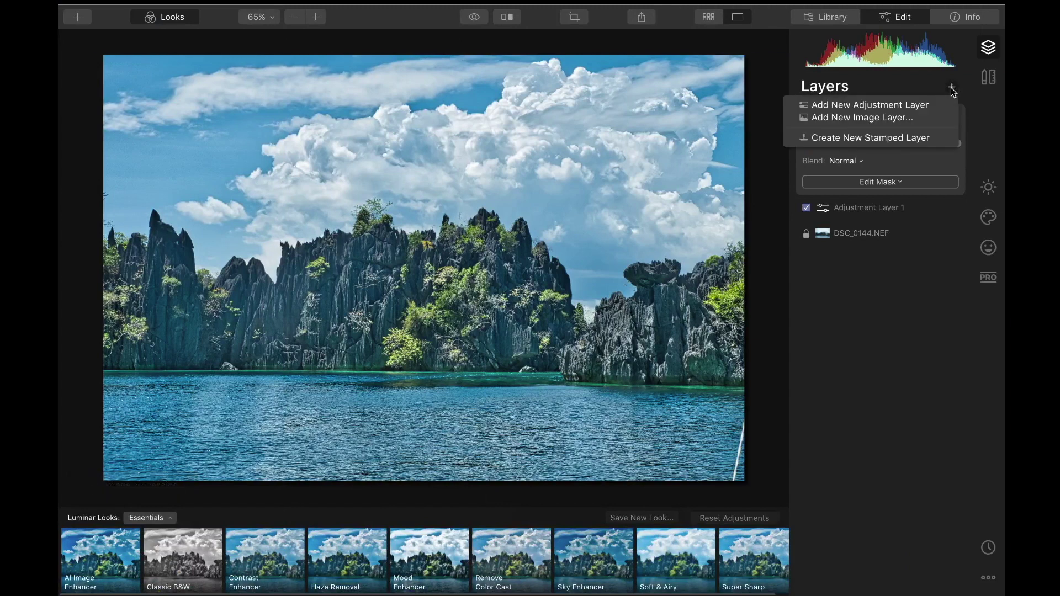
click(910, 104)
click(857, 213)
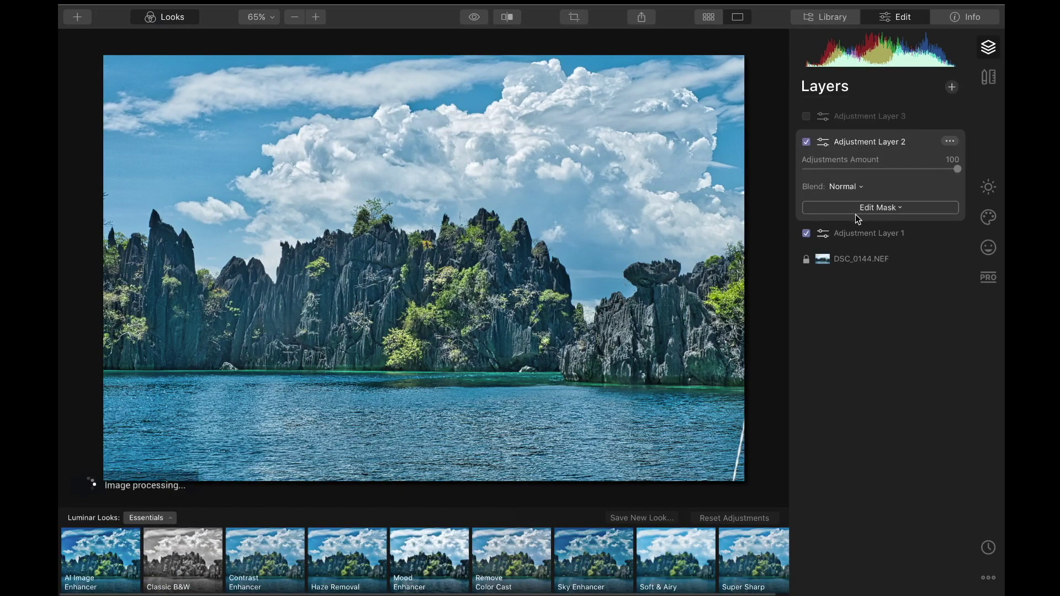
click(852, 232)
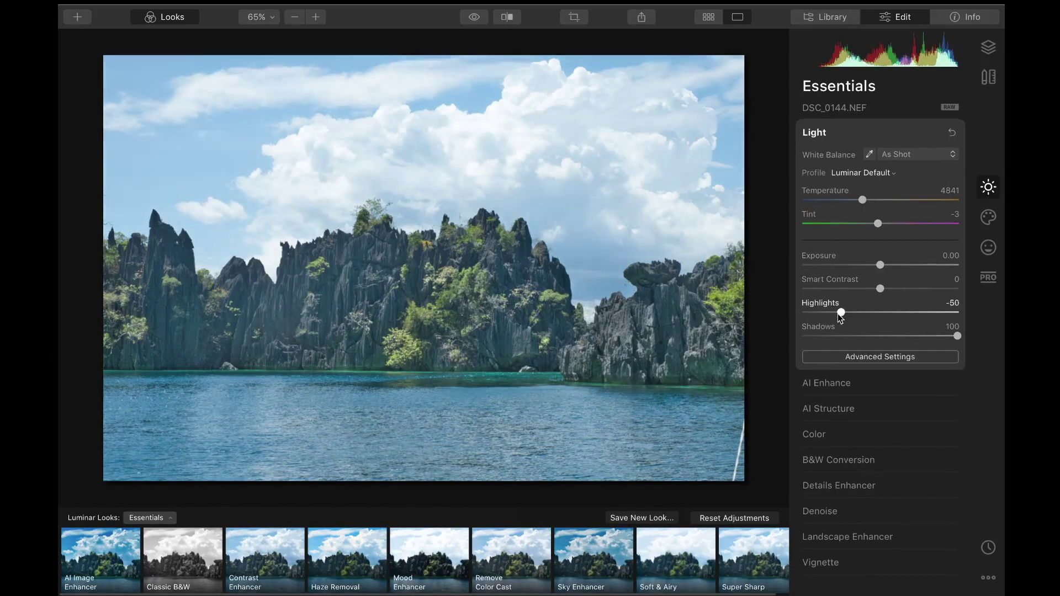
Set the highlights to -100 and Smart Contrast to 45 in the island photo DSC_0144.NEF
drag(837, 314, 787, 328)
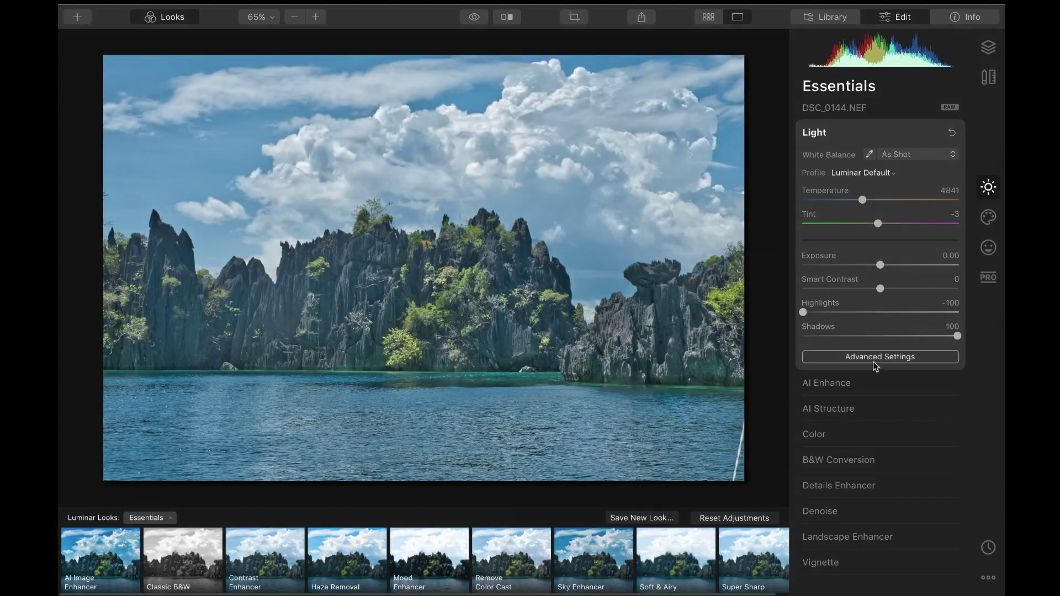
drag(881, 291, 916, 289)
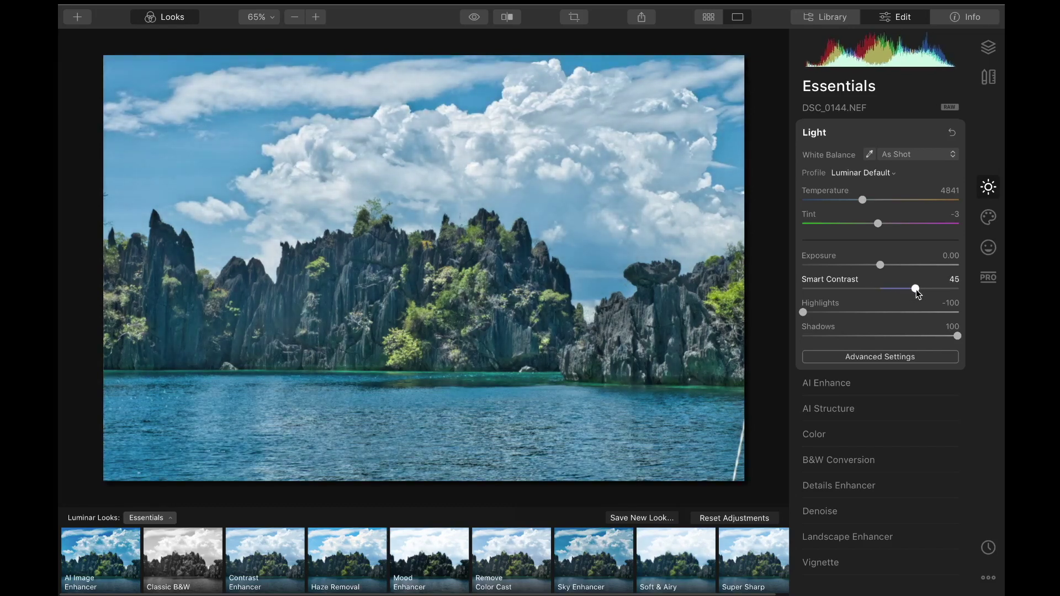